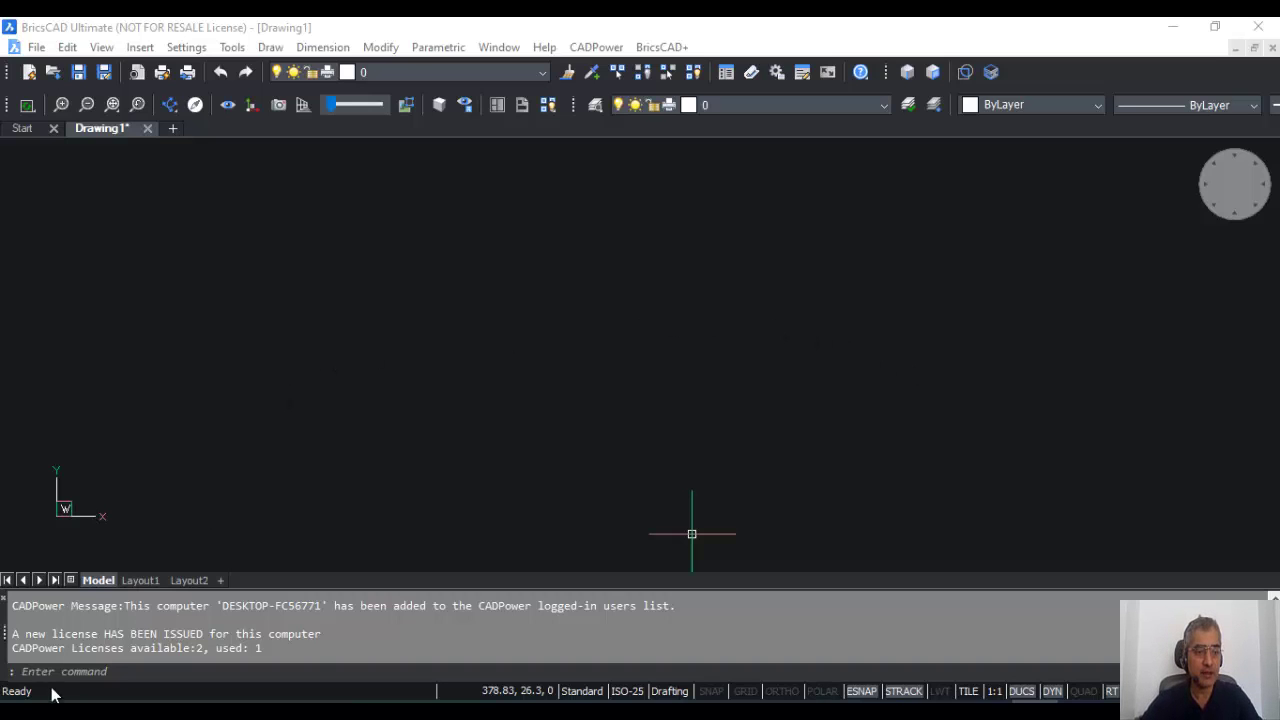
- Draw a rectangle 100 units wide and 50 units high in model space
text(REC)
key(Return)
click(363, 410)
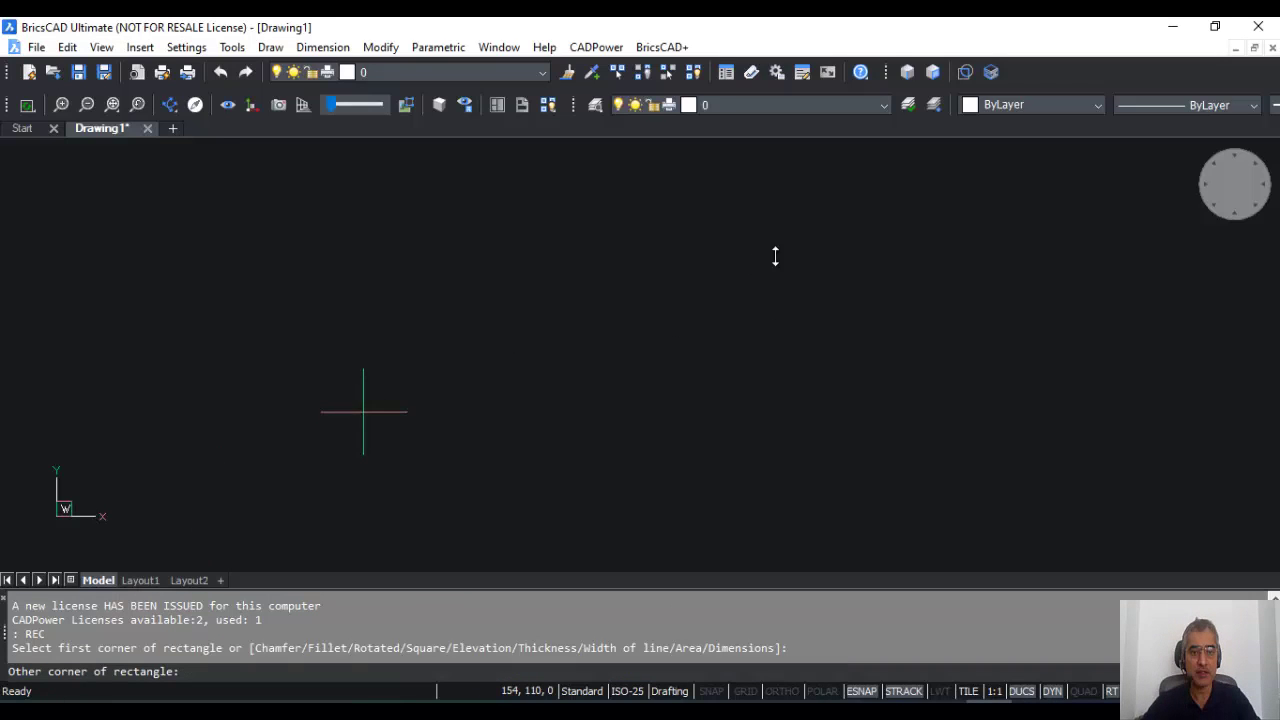
text(100)
key(Tab)
text(5)
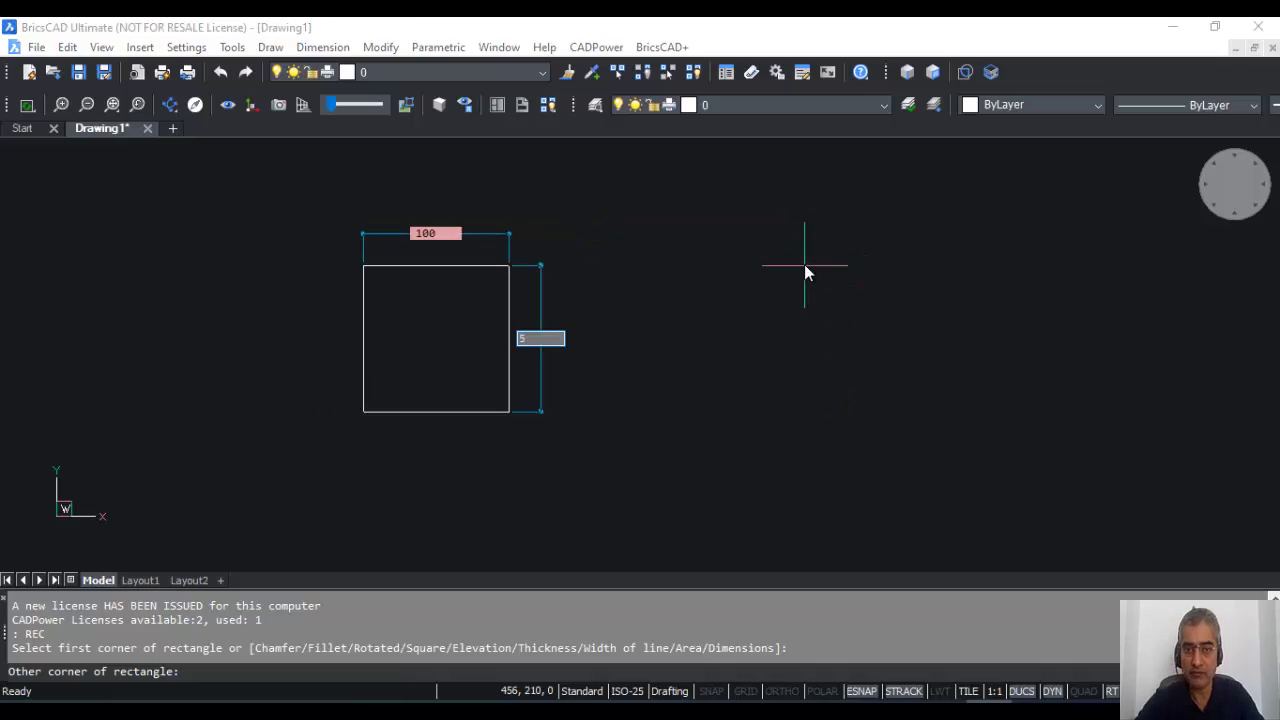
text(0)
key(Return)
- Dimension the rectangle's width above its upper edge and its height beside its right edge
scroll(420, 355, up, 5)
middle_drag(420, 346, 400, 257)
text(di)
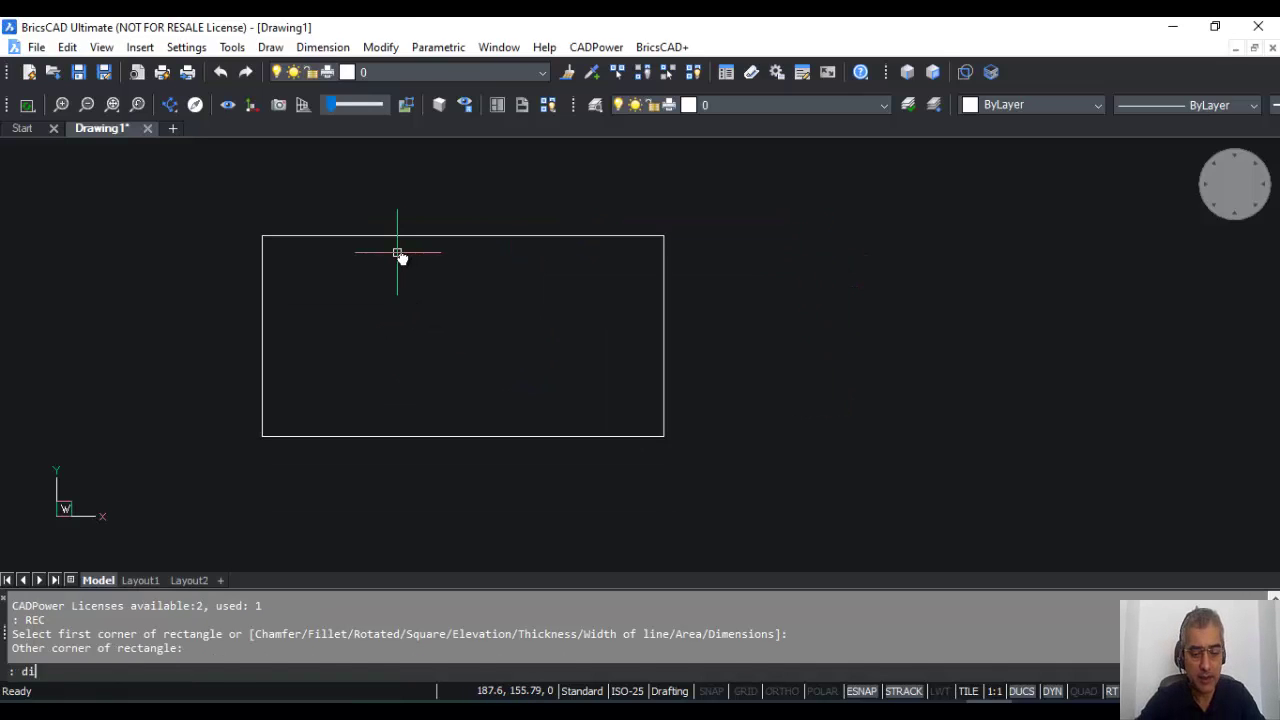
text(m)
key(Return)
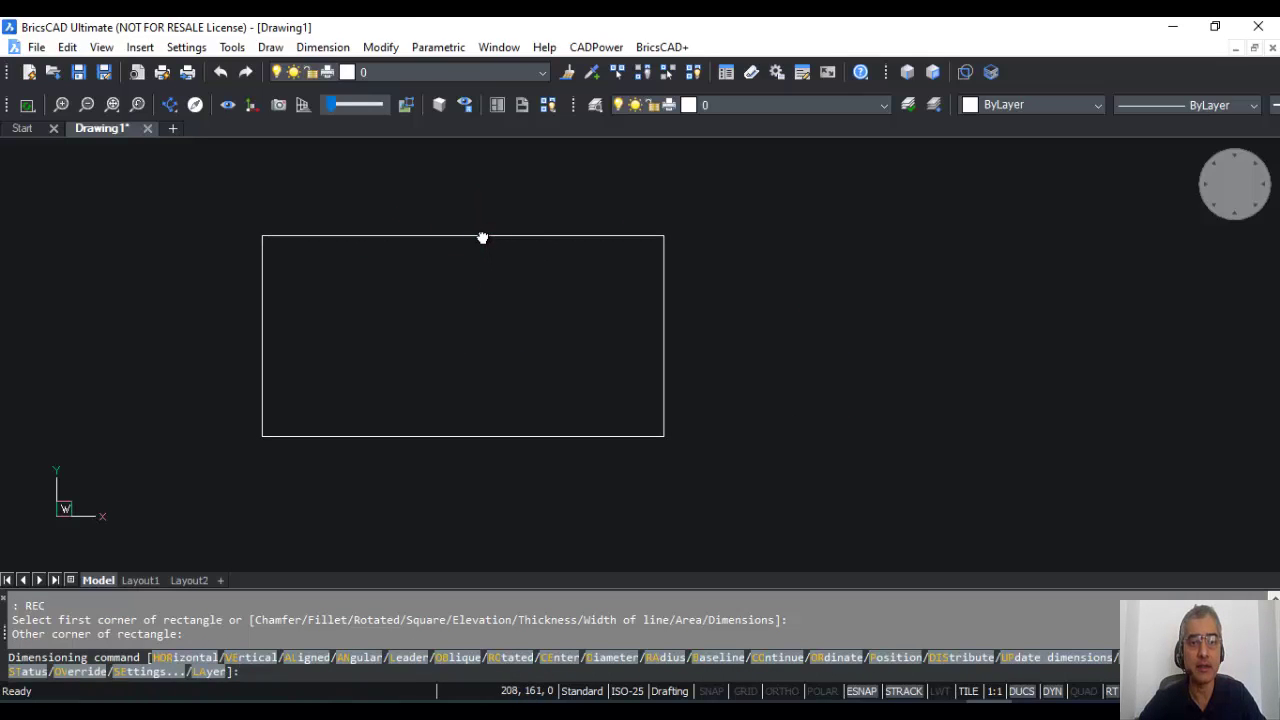
key(Return)
click(482, 238)
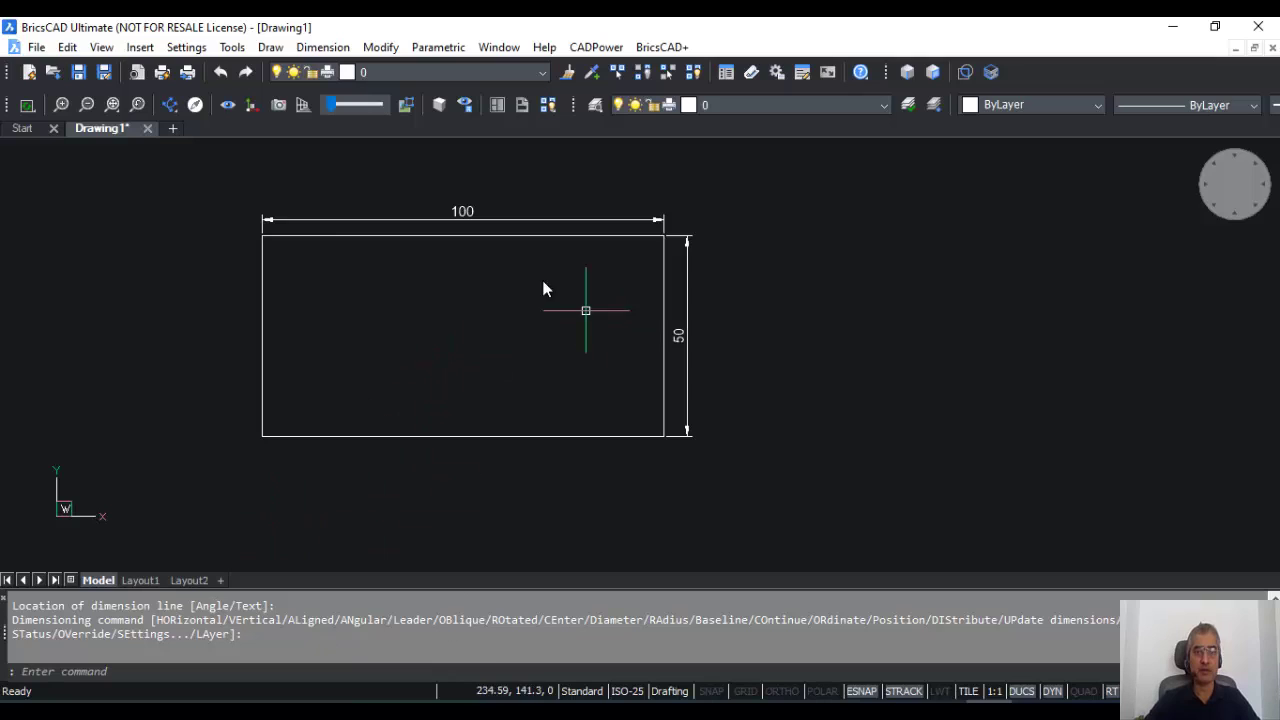
- Open the page setup of Layout1 and set the paper size to ISO A1 (841.00 x 594.00 MM)
click(141, 580)
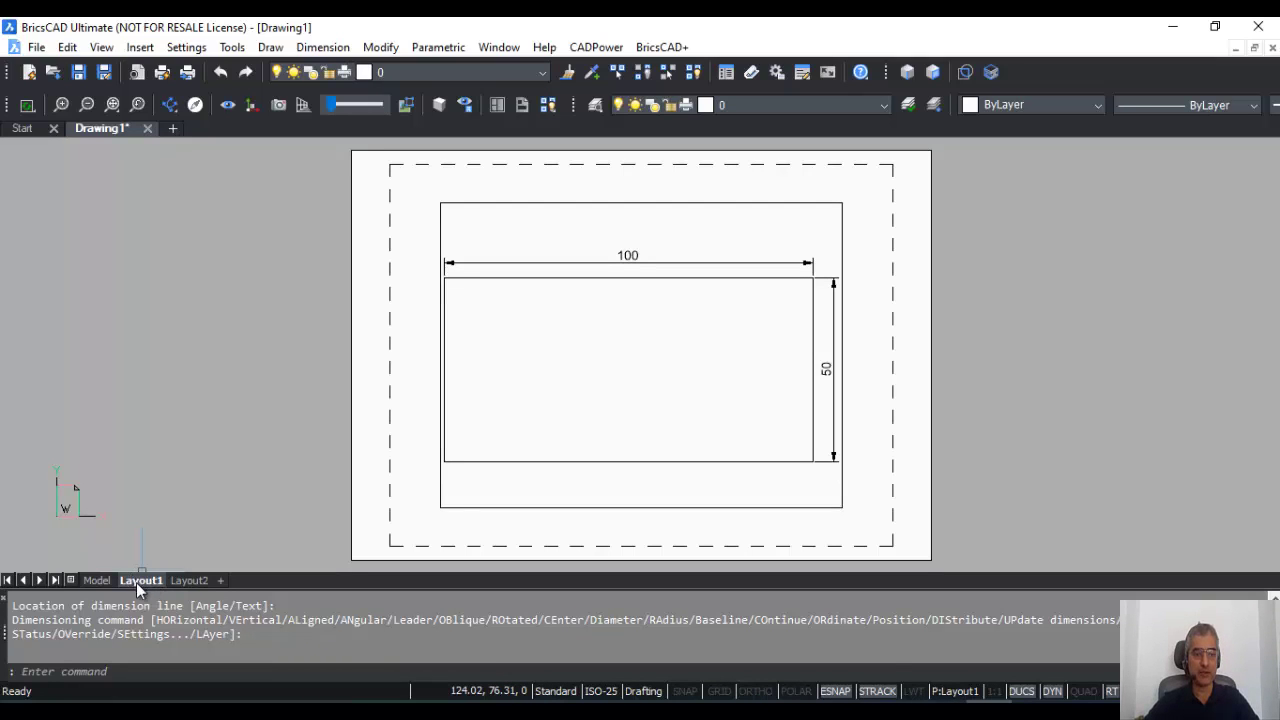
right_click(139, 584)
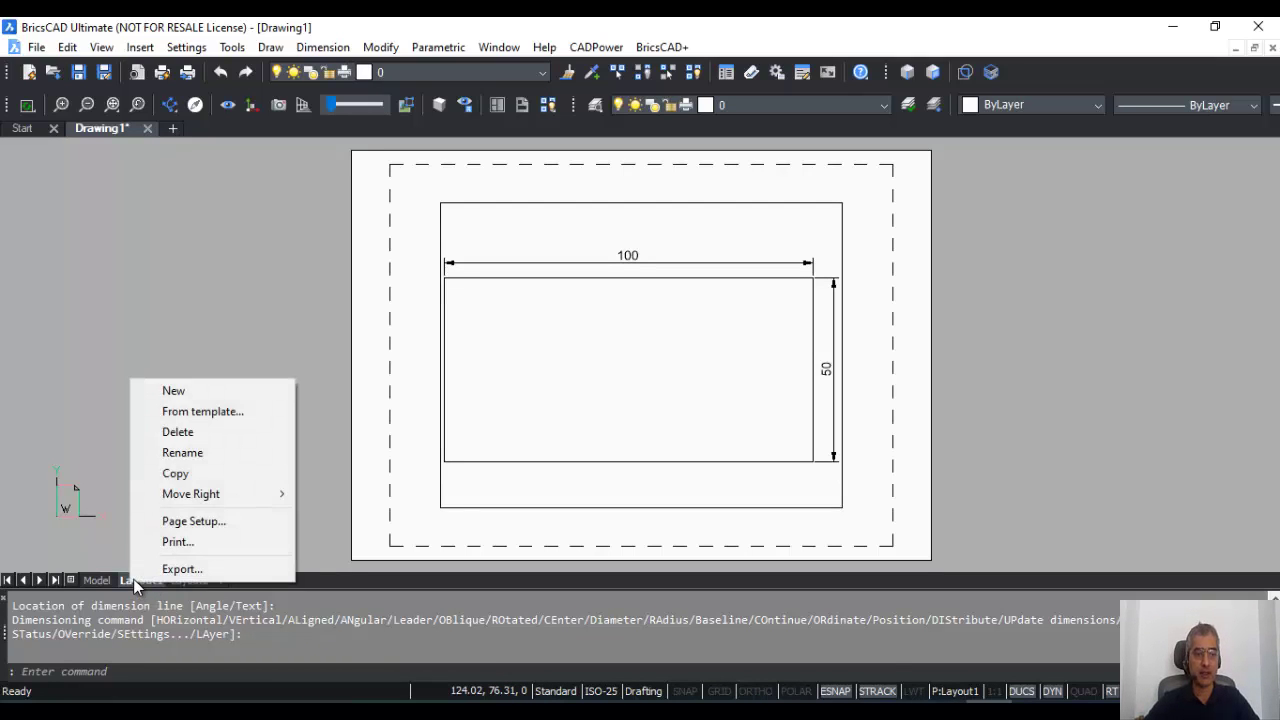
click(185, 521)
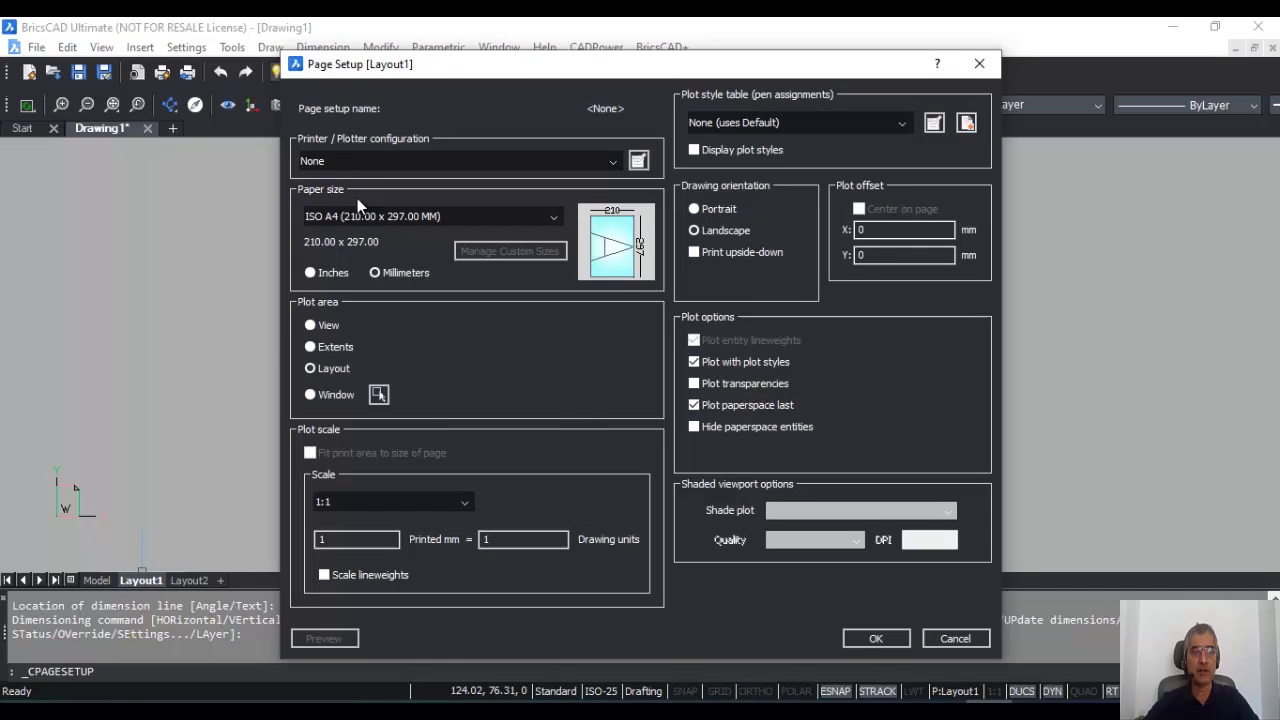
click(385, 218)
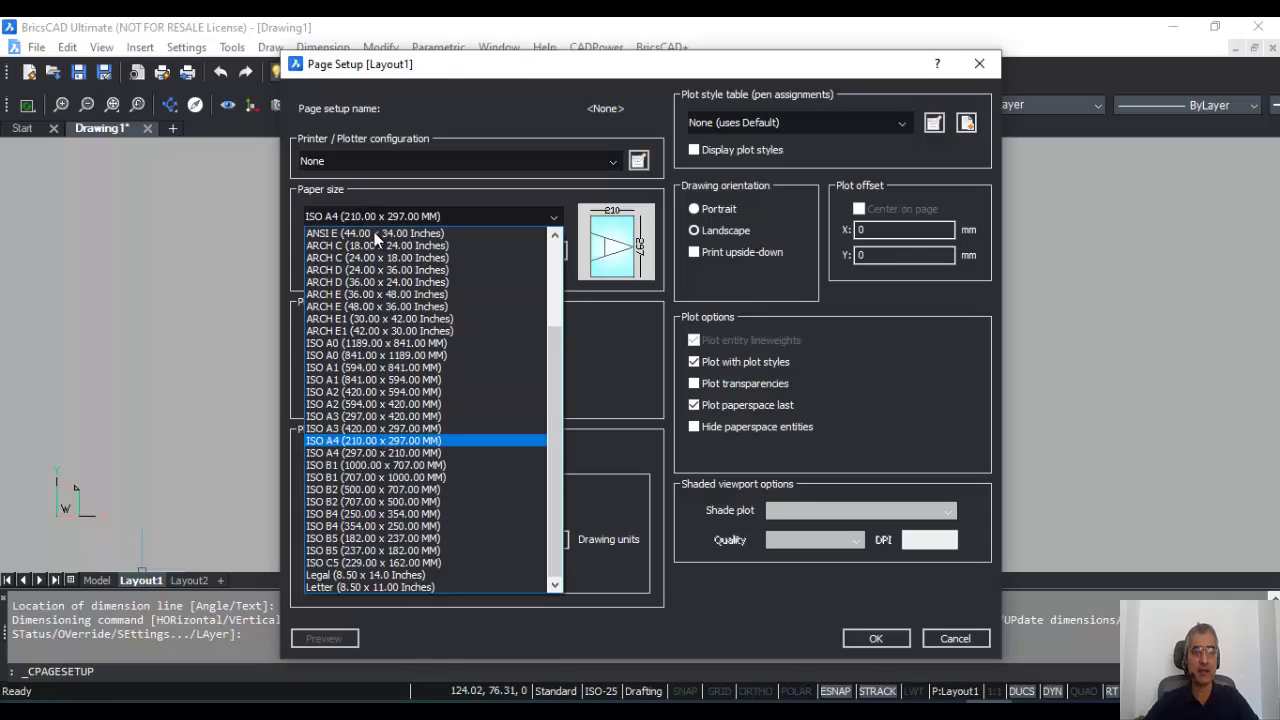
click(330, 380)
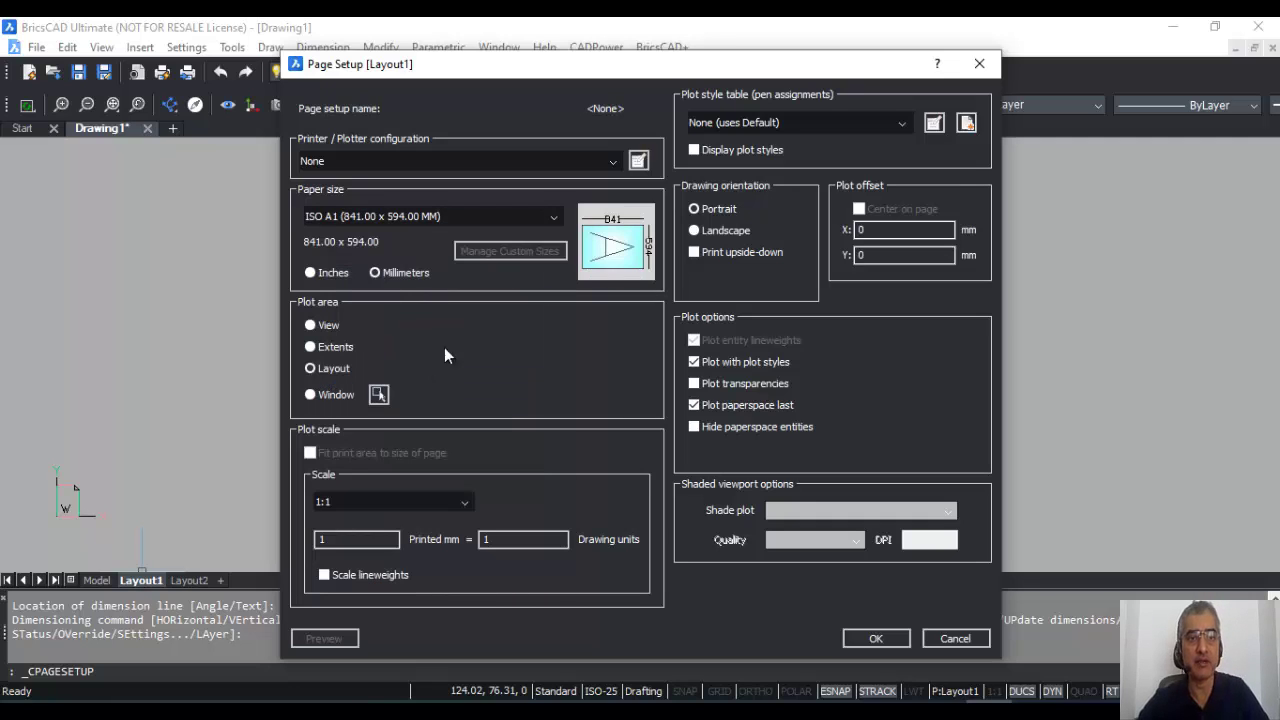
- Set the plotter to Print As PDF.pc3 with Landscape orientation and apply the page setup
click(585, 161)
click(352, 348)
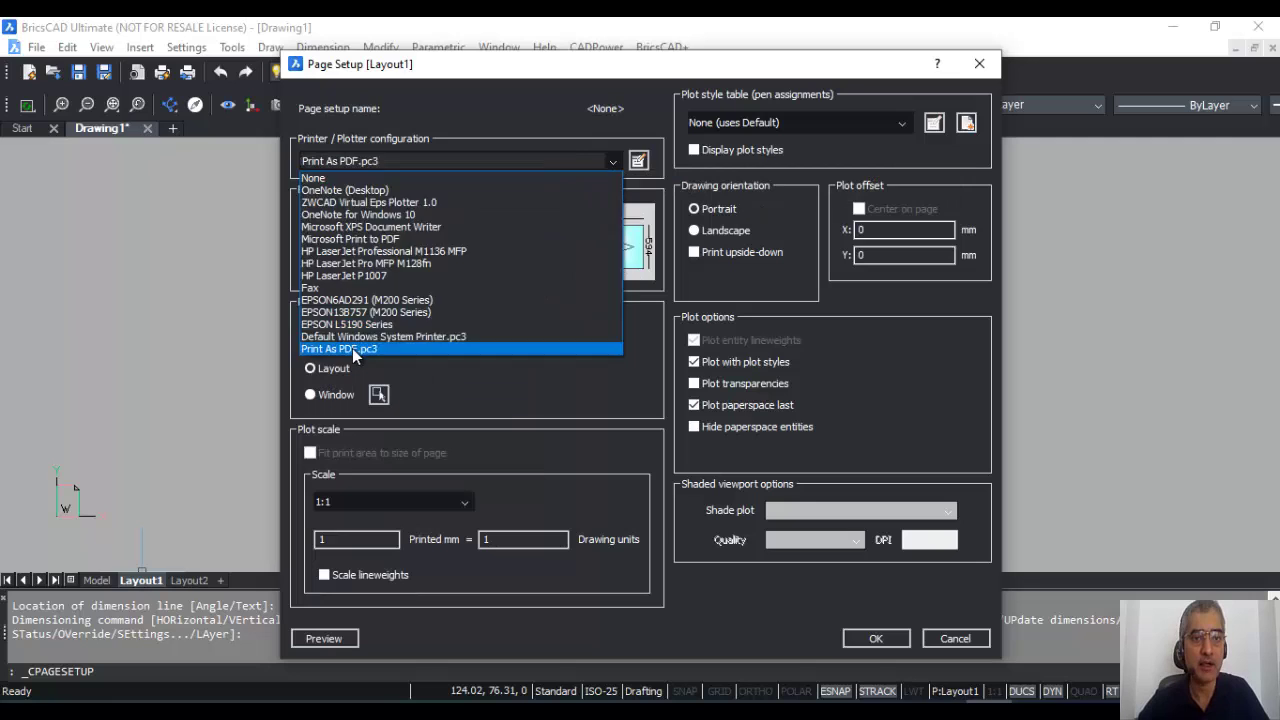
click(352, 348)
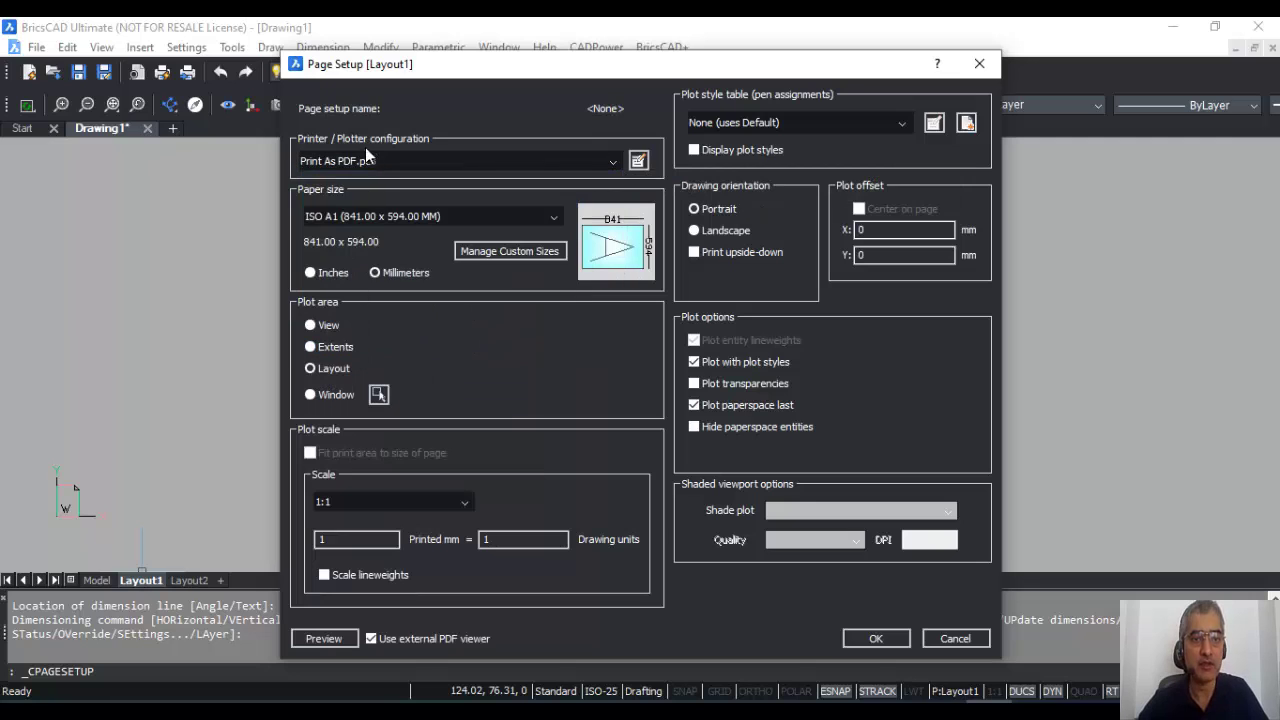
click(695, 231)
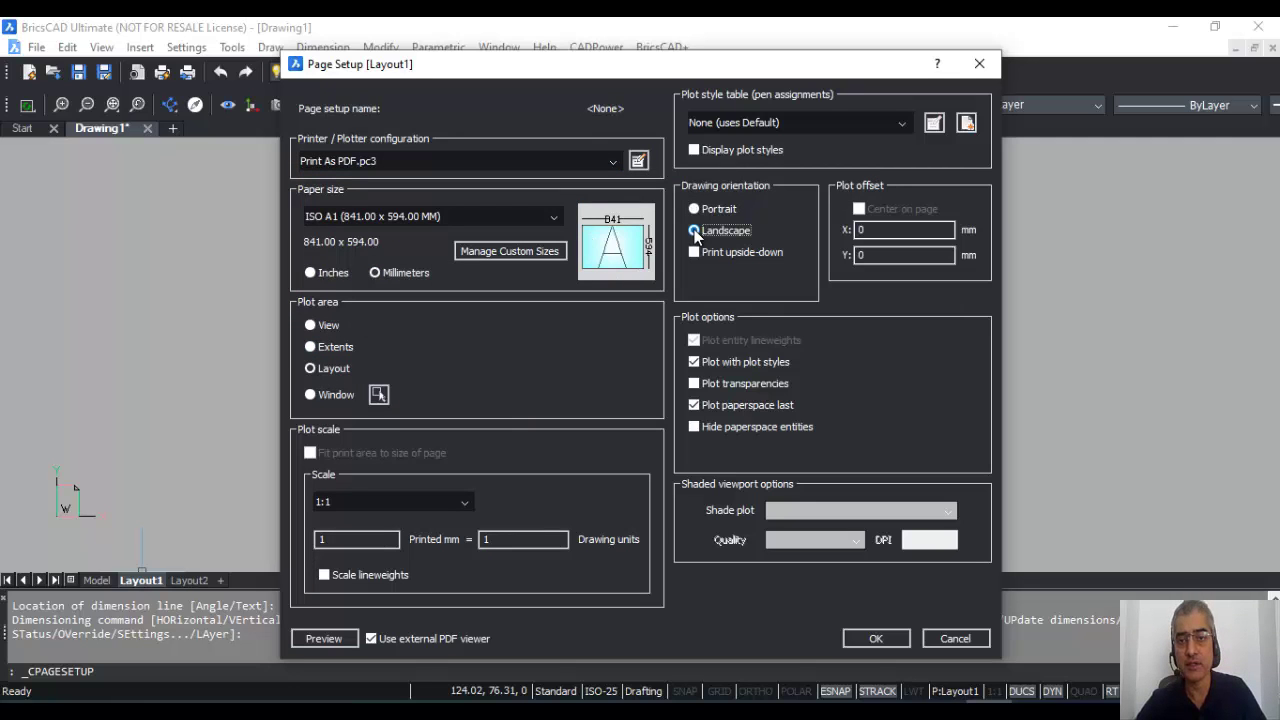
click(876, 638)
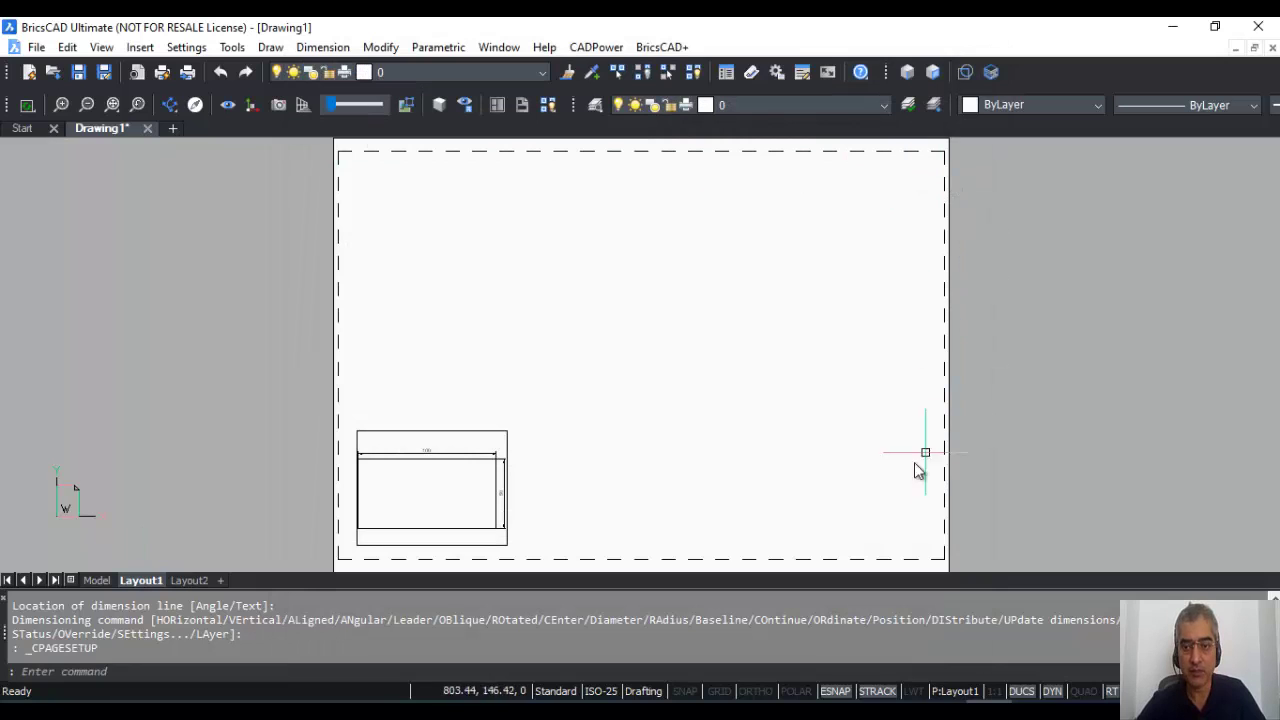
- Erase the existing viewport and insert the TB_A1.dwg title block at the sheet's lower-left corner, with scale factor 1 and rotation 0
click(508, 432)
key(Delete)
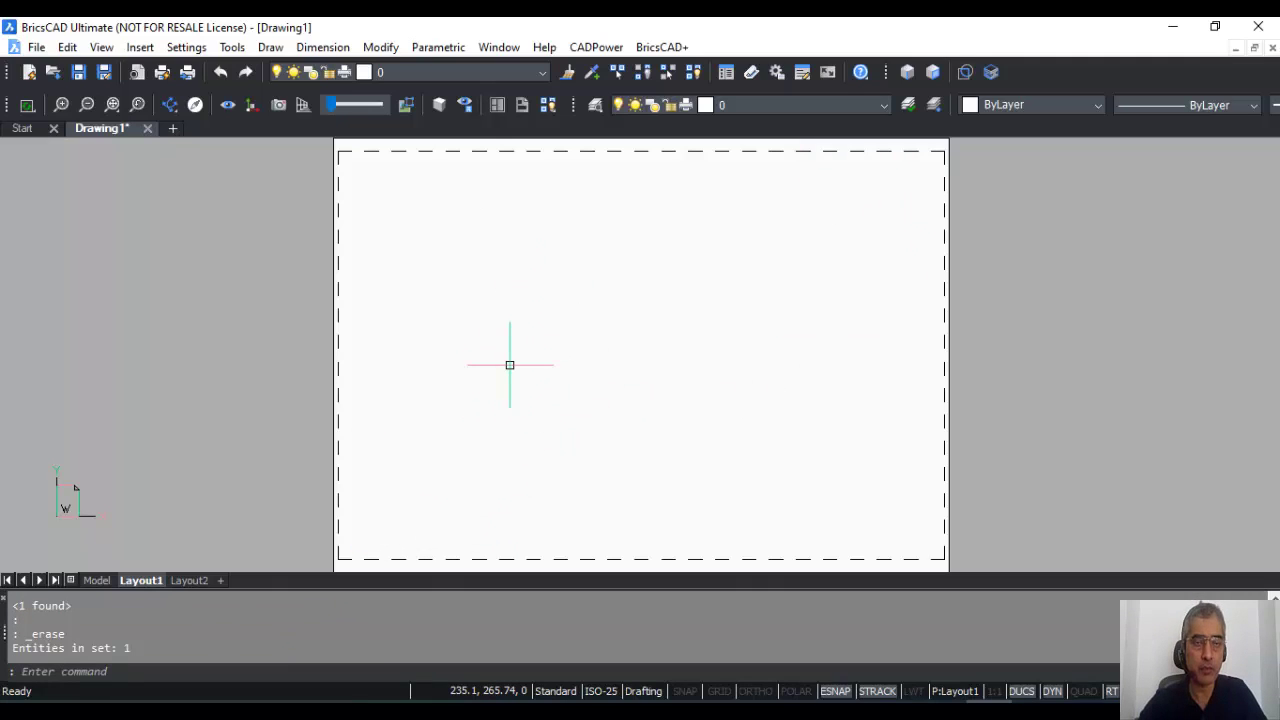
click(140, 47)
click(168, 69)
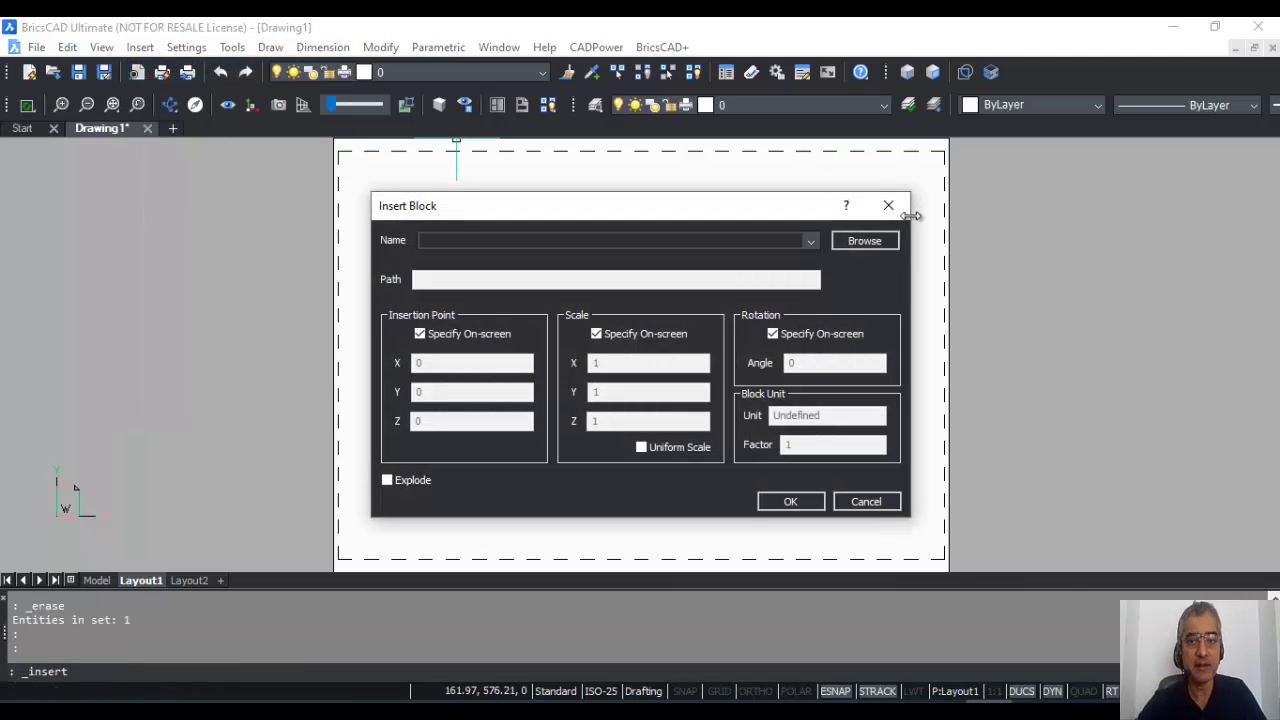
click(864, 240)
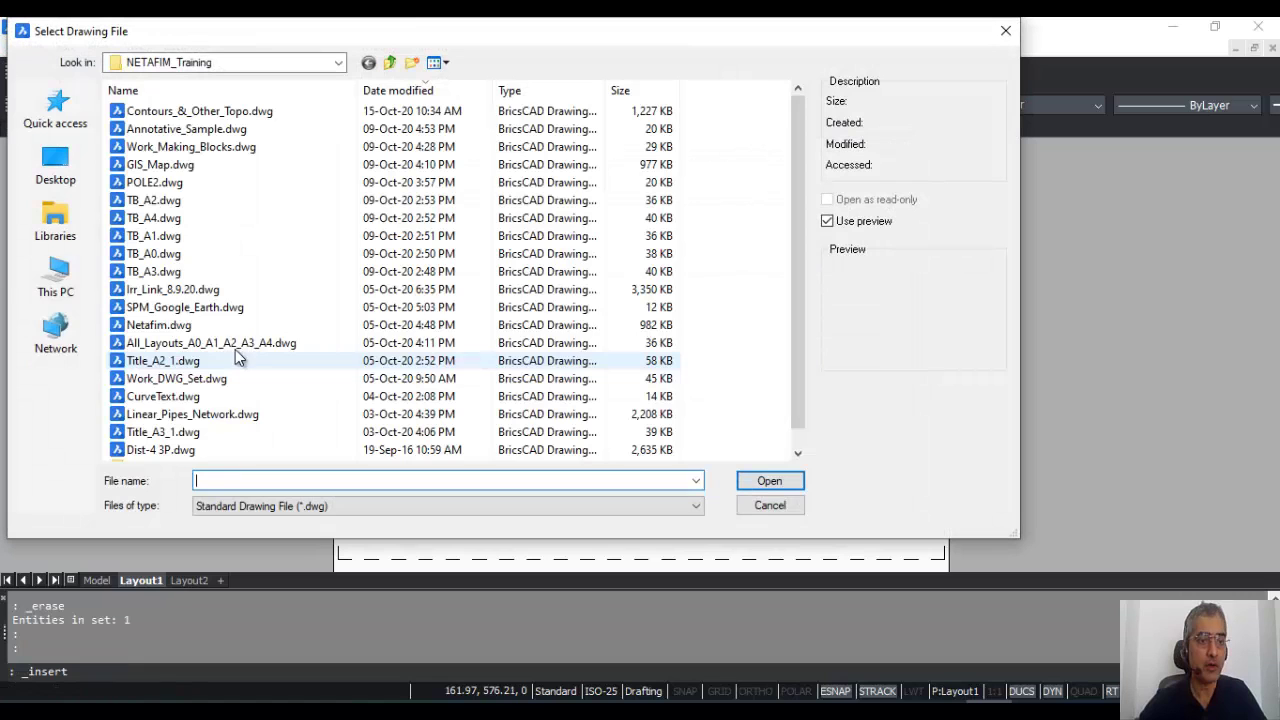
double_click(140, 237)
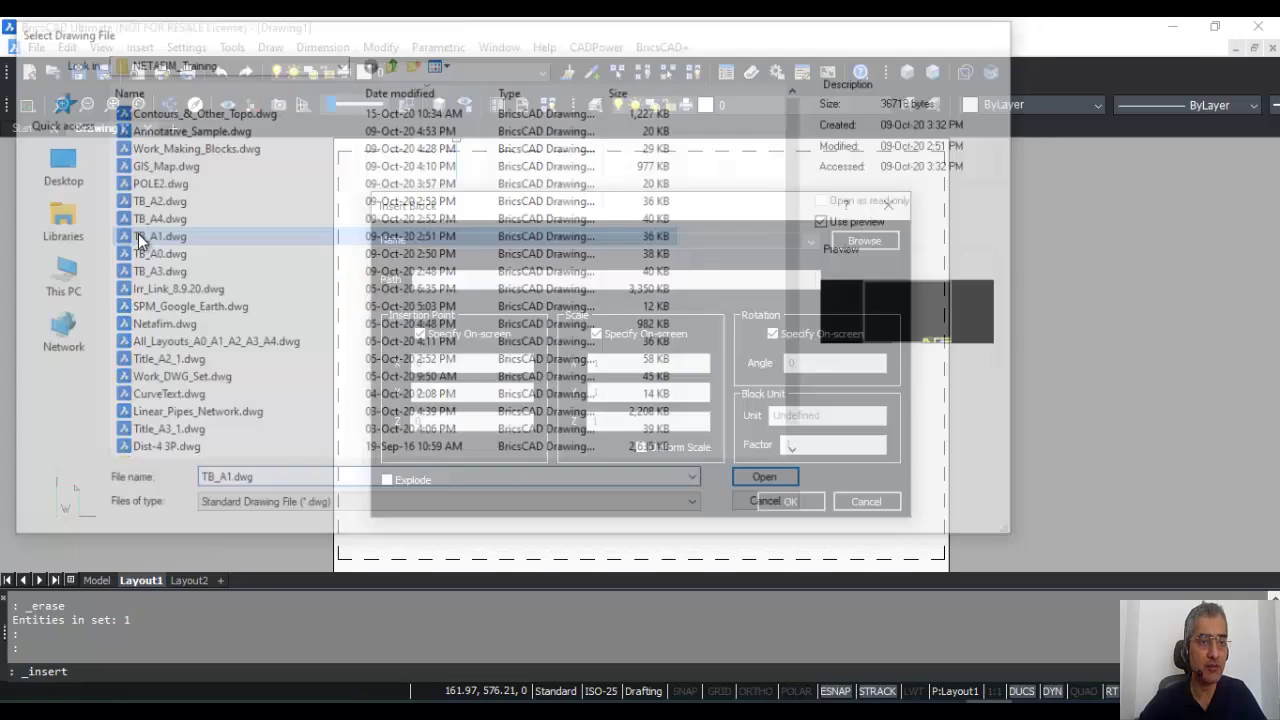
click(788, 502)
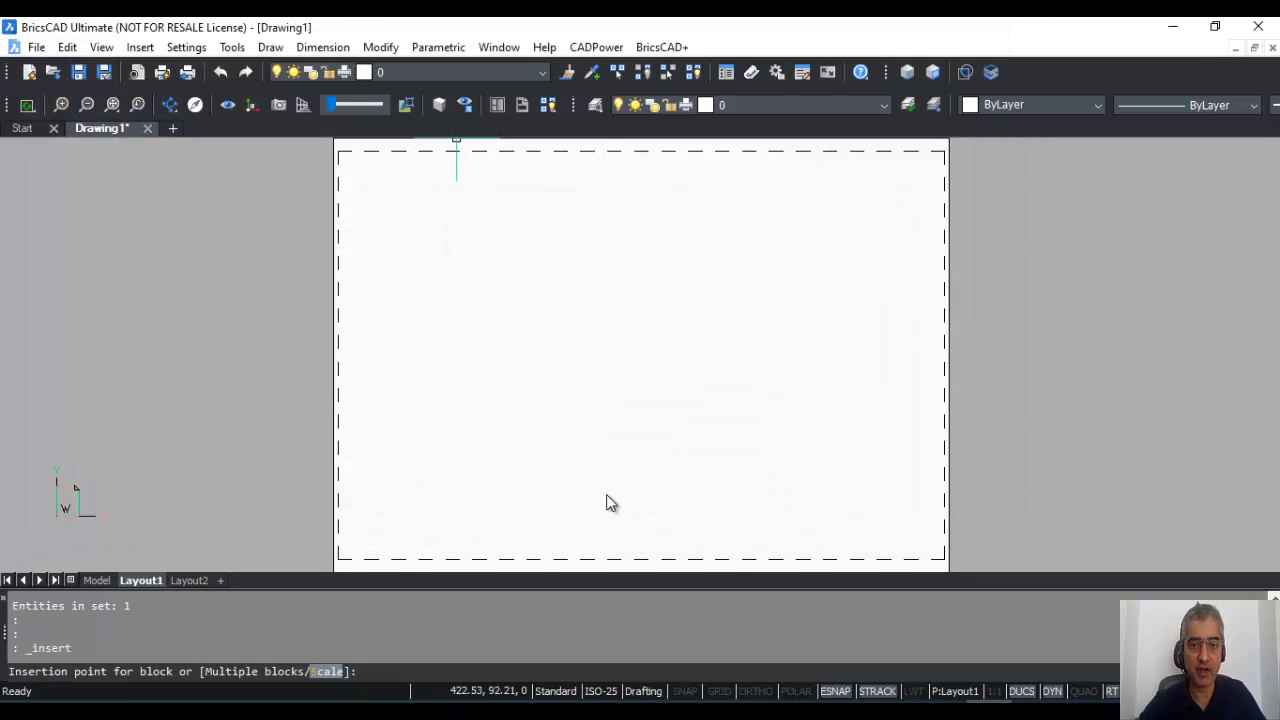
click(328, 568)
key(Return)
key(Return)
key(Return)
- Create a viewport about 310 mm wide and 210 mm high in the upper-left area of the sheet with MVIEW
scroll(520, 335, down, 2)
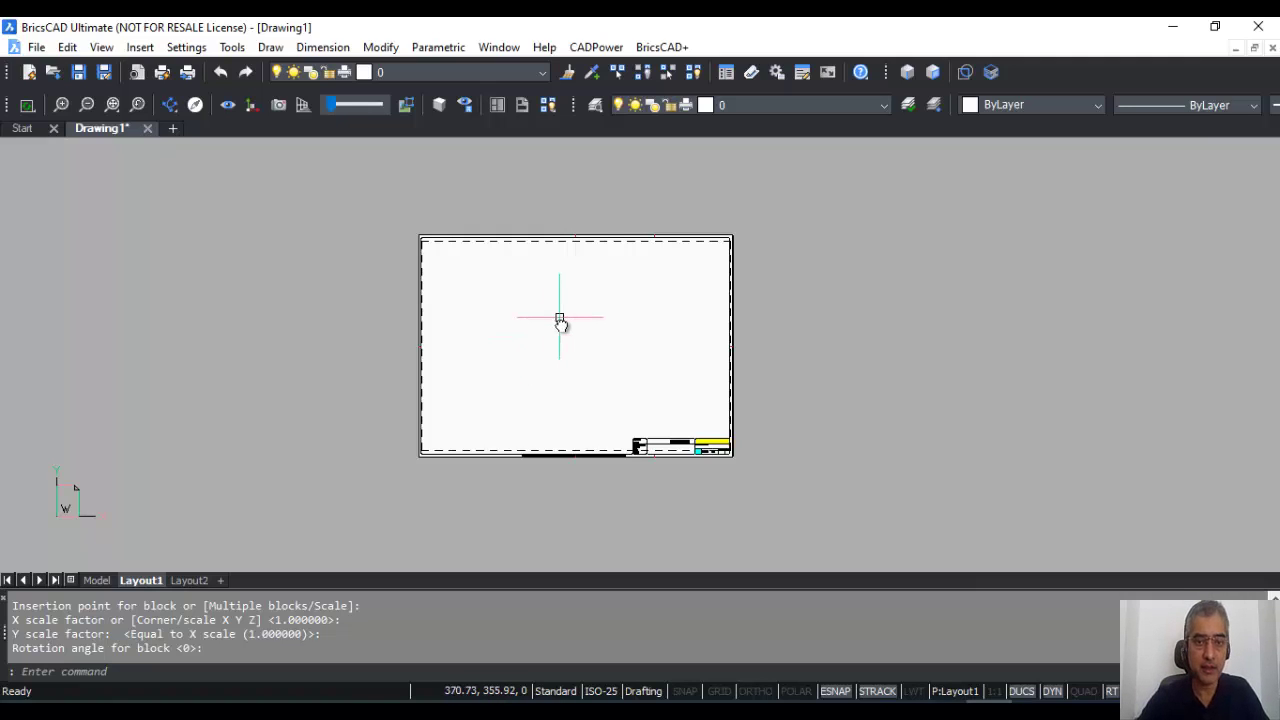
text(m)
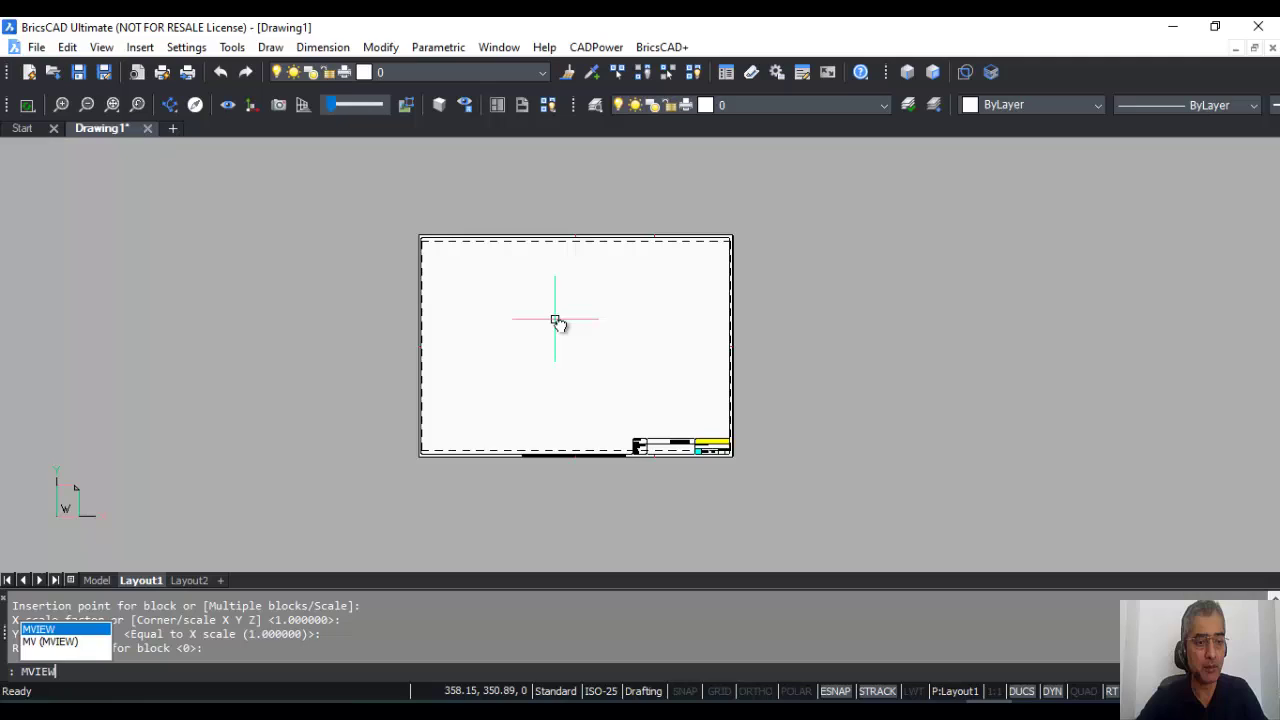
key(Return)
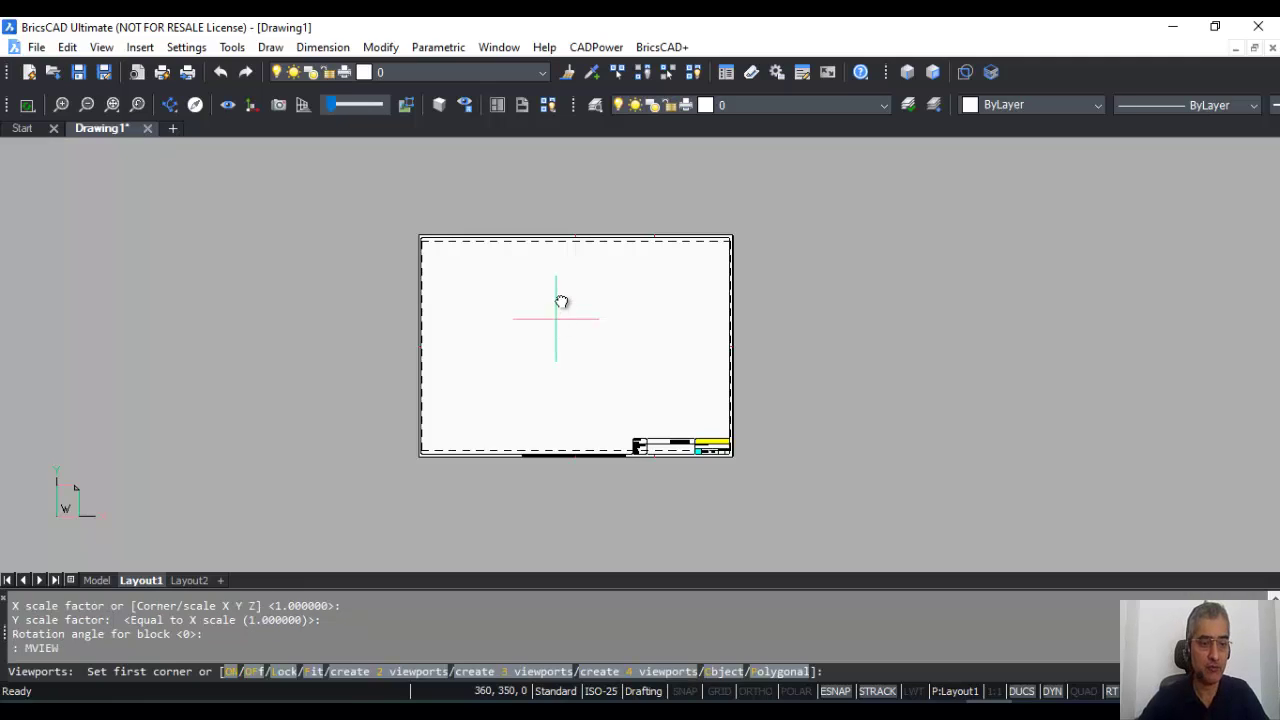
click(436, 257)
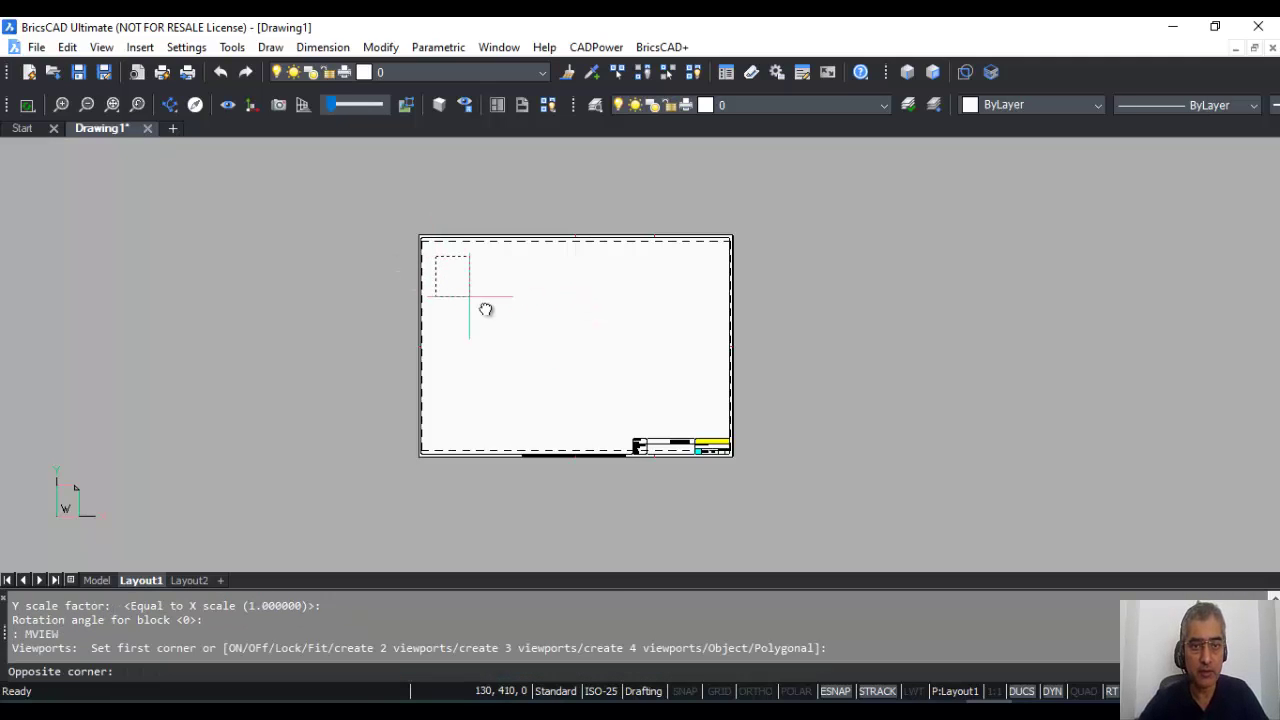
click(556, 340)
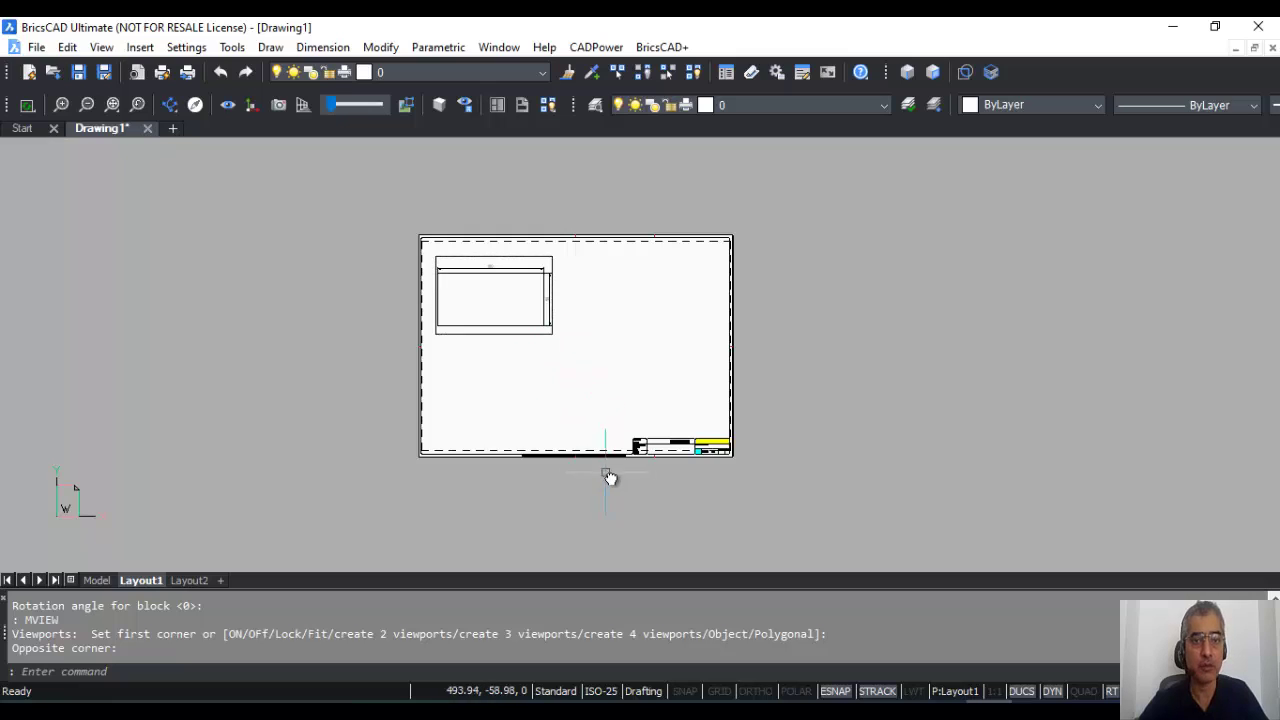
- Create two more rectangular viewports, one in the sheet's right half and a smaller one below the first viewport
middle_drag(599, 378, 599, 340)
scroll(599, 340, down, 2)
key(Return)
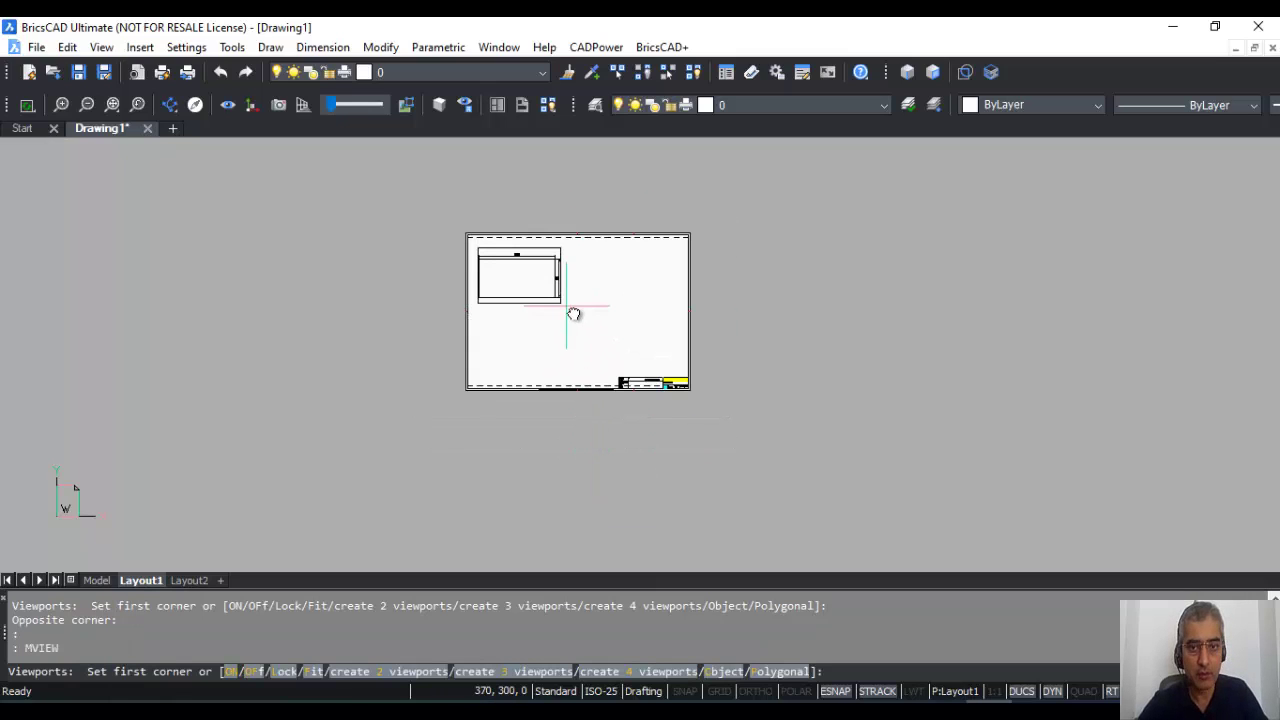
click(577, 281)
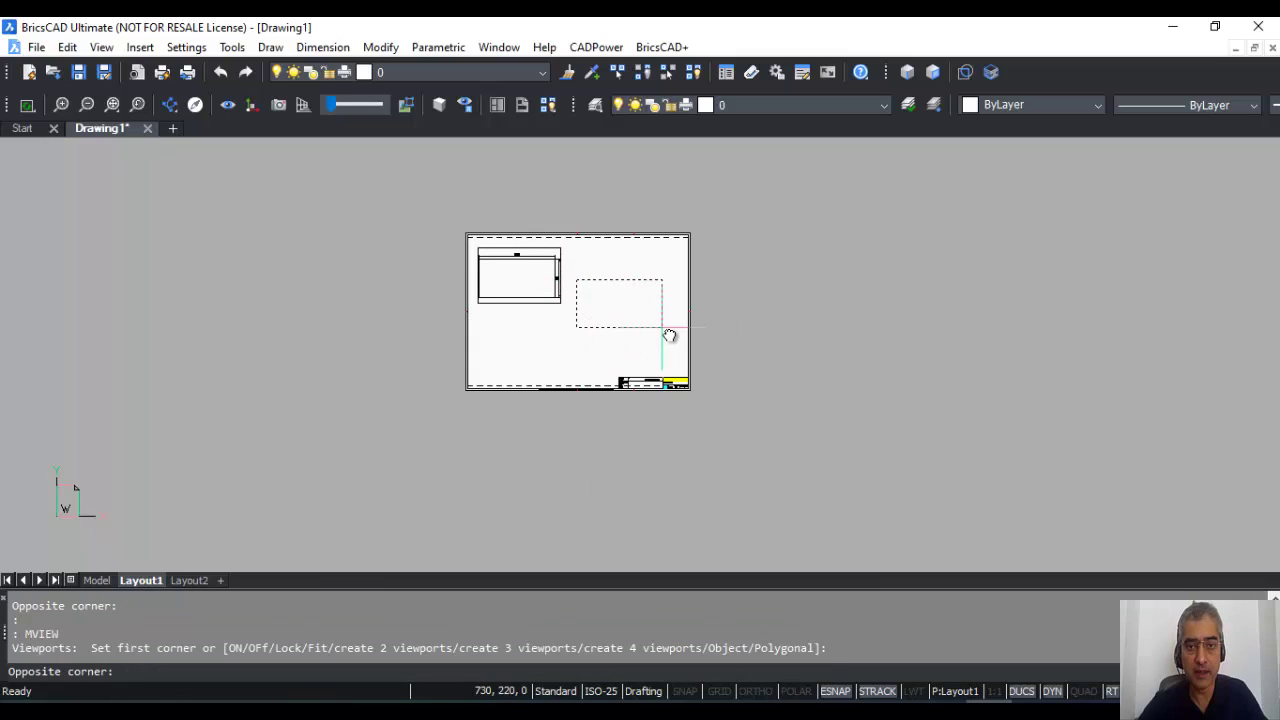
click(670, 327)
key(Return)
click(484, 327)
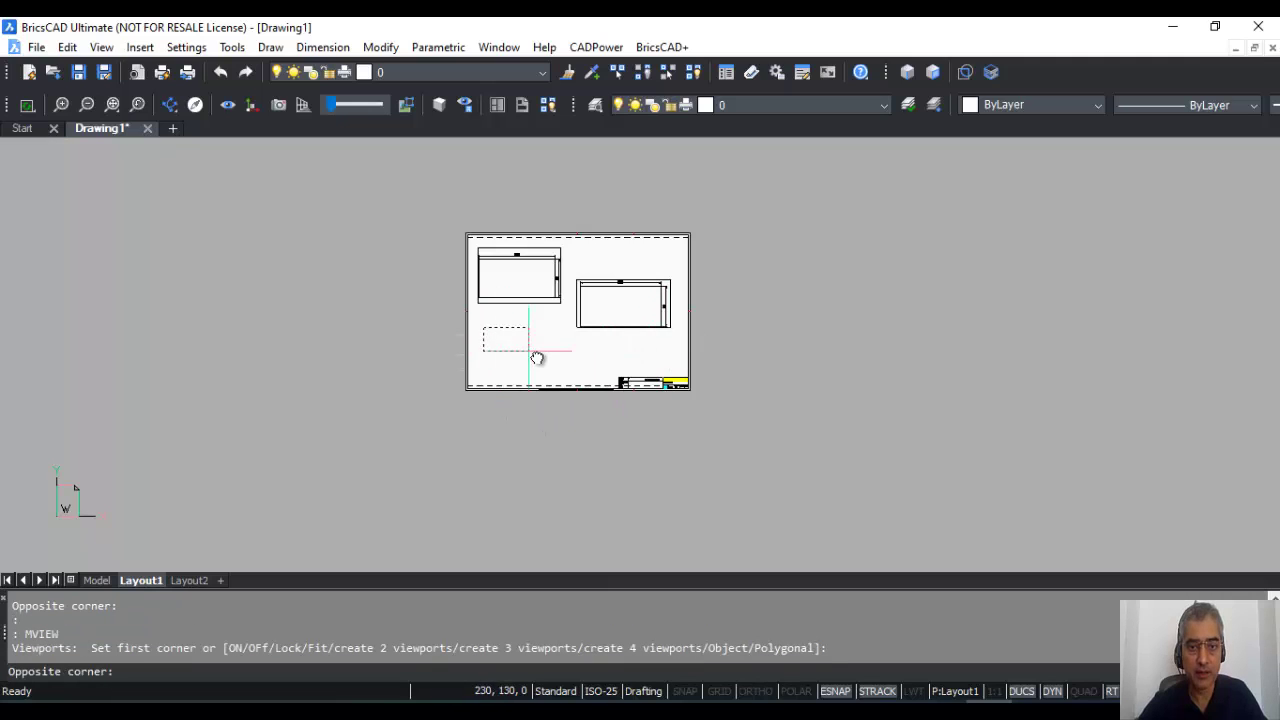
click(555, 371)
- Set the standard scale of the upper-left viewport to 1:1 in its properties and clear the selection
scroll(550, 368, up, 6)
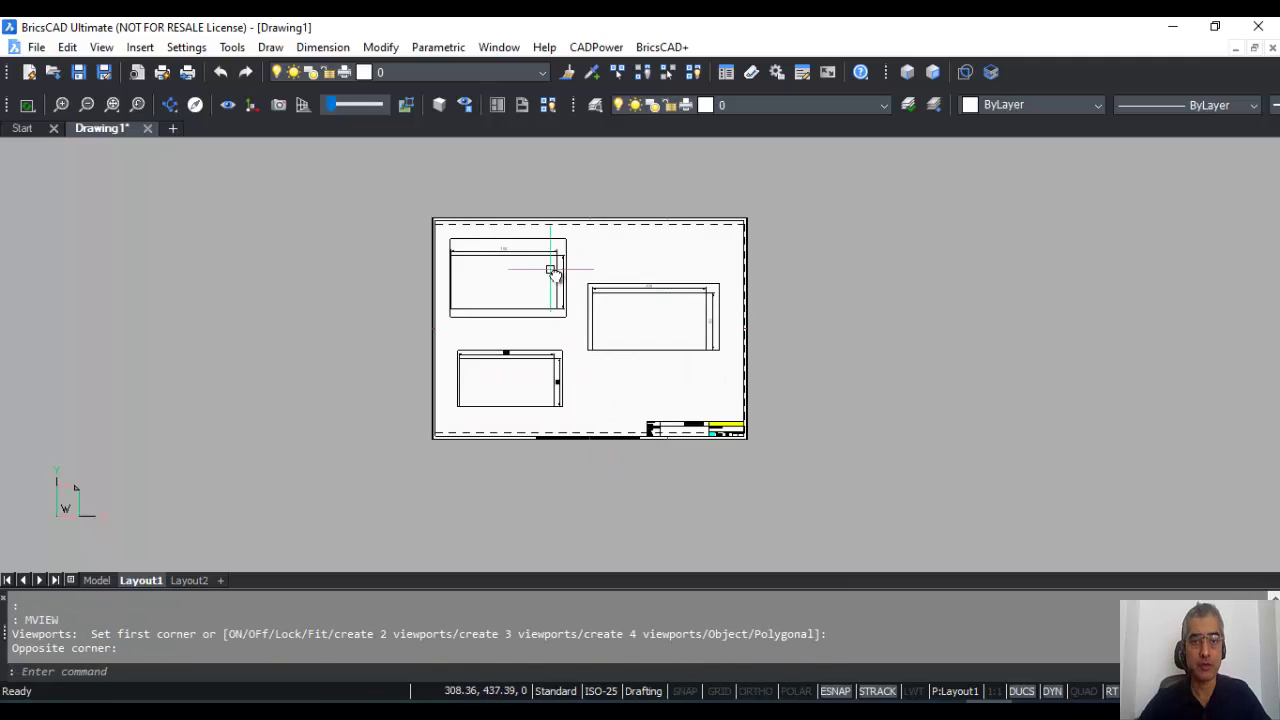
scroll(560, 275, down, 3)
scroll(545, 271, up, 3)
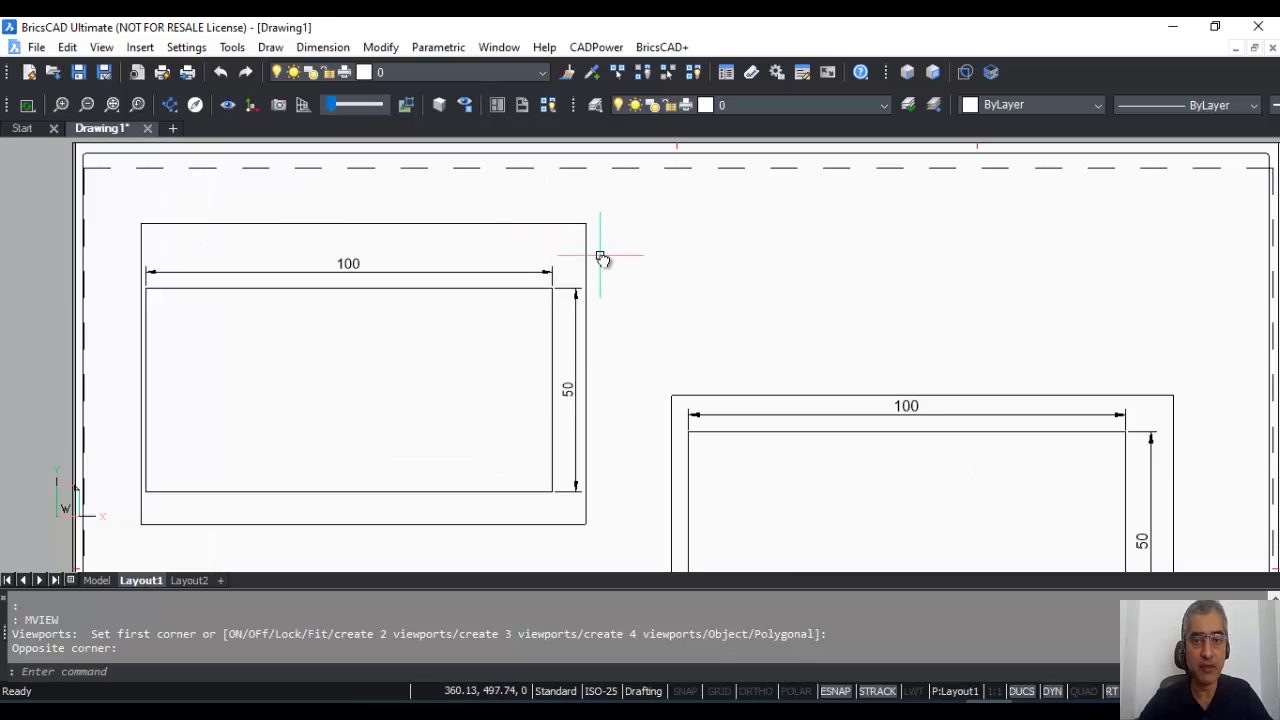
click(583, 254)
right_click(583, 254)
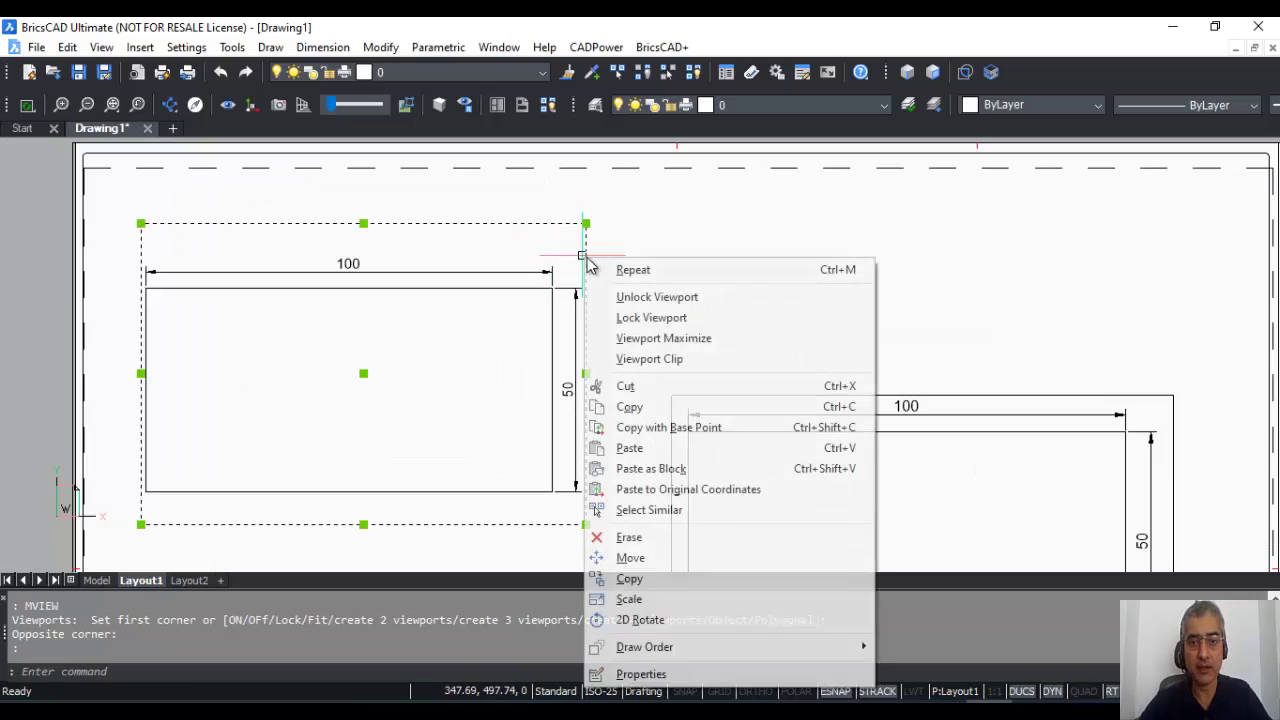
click(625, 674)
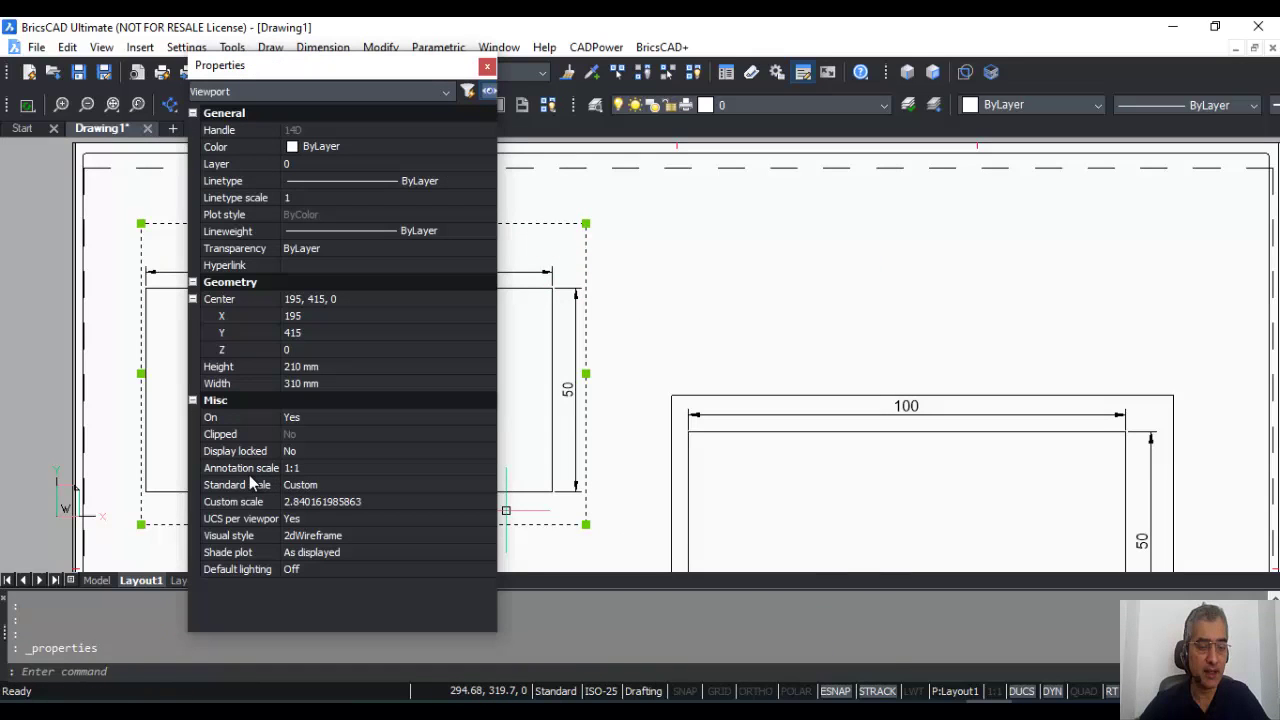
click(312, 486)
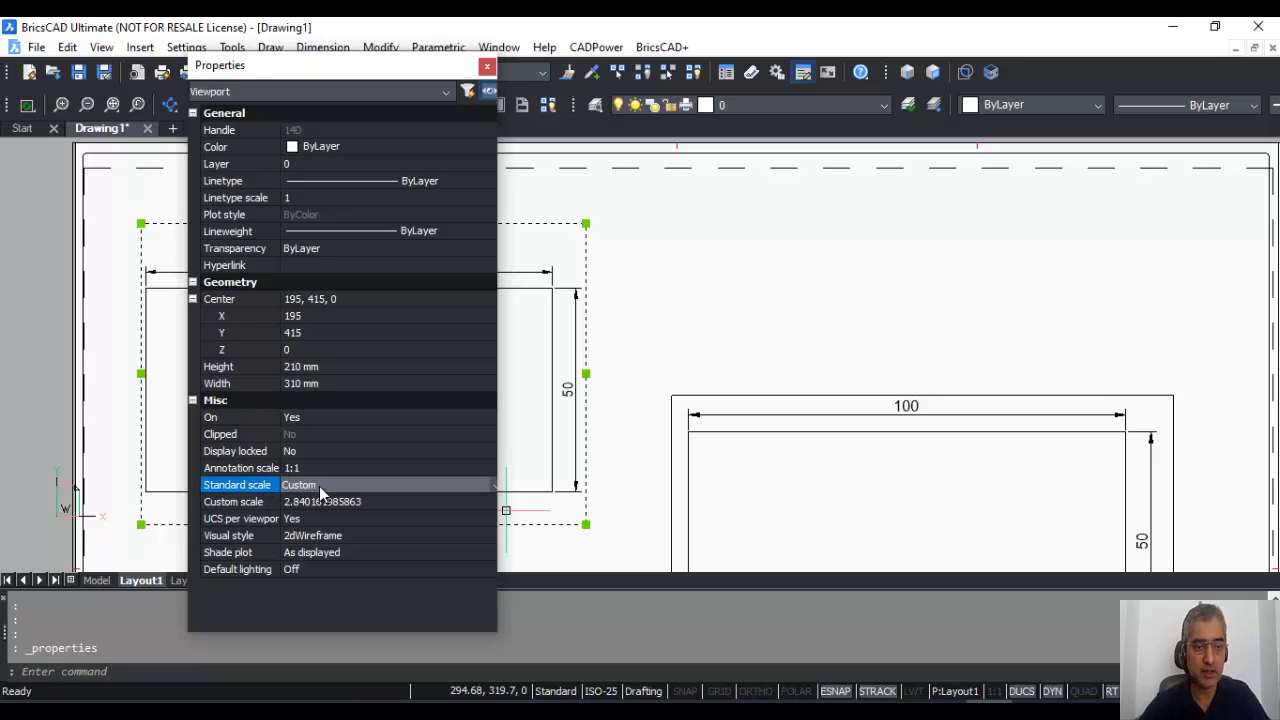
click(492, 487)
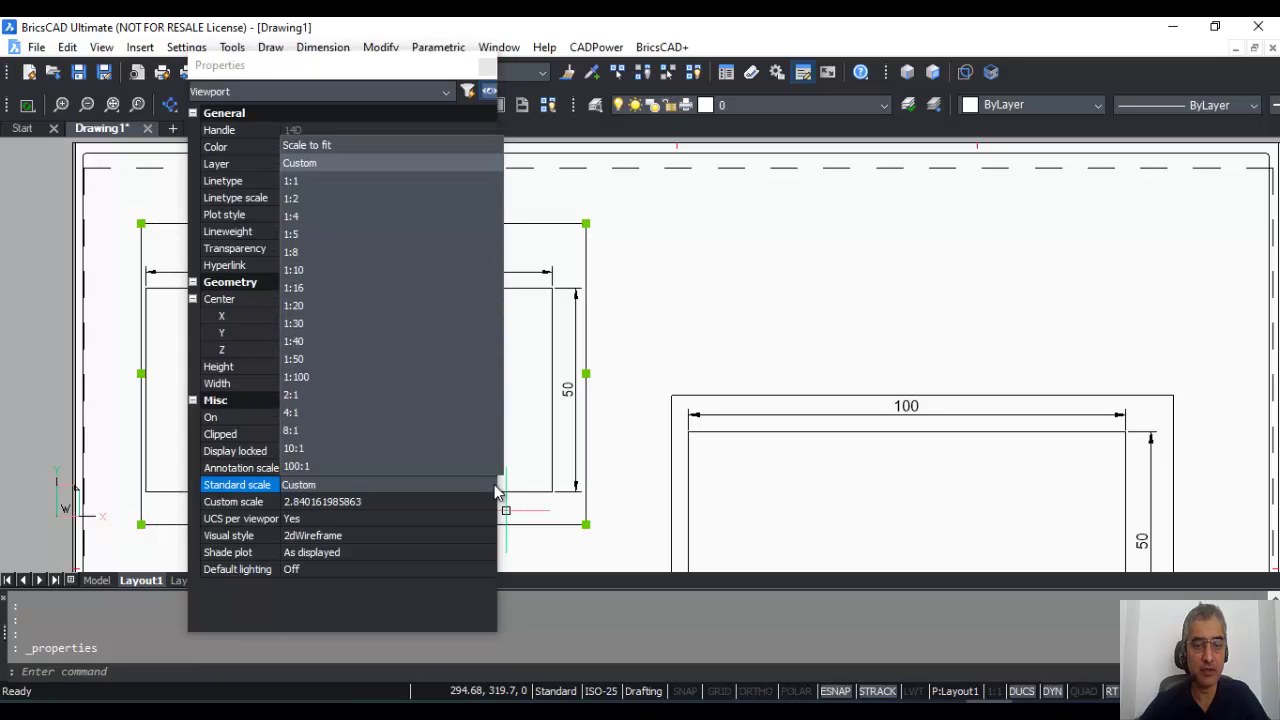
click(310, 181)
key(Escape)
key(Escape)
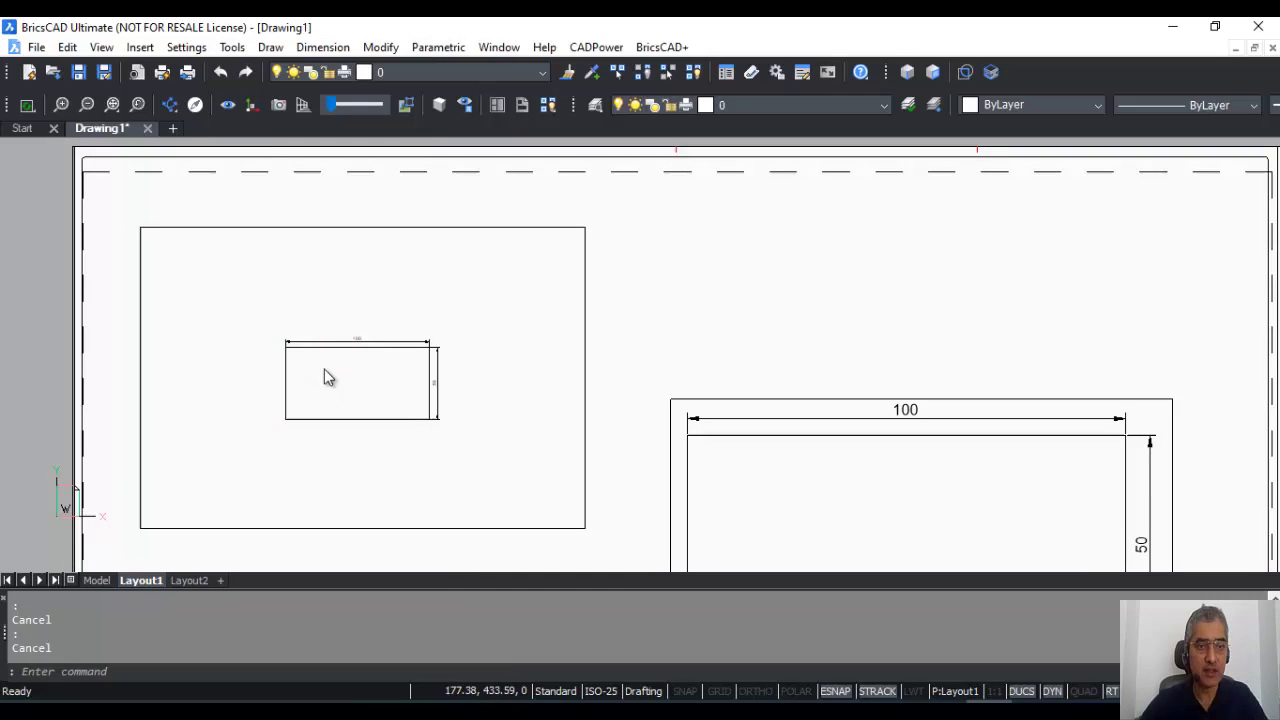
- Compare the dimensioned rectangle in model space with its 1:1 view in the upper-left viewport of Layout1
click(97, 580)
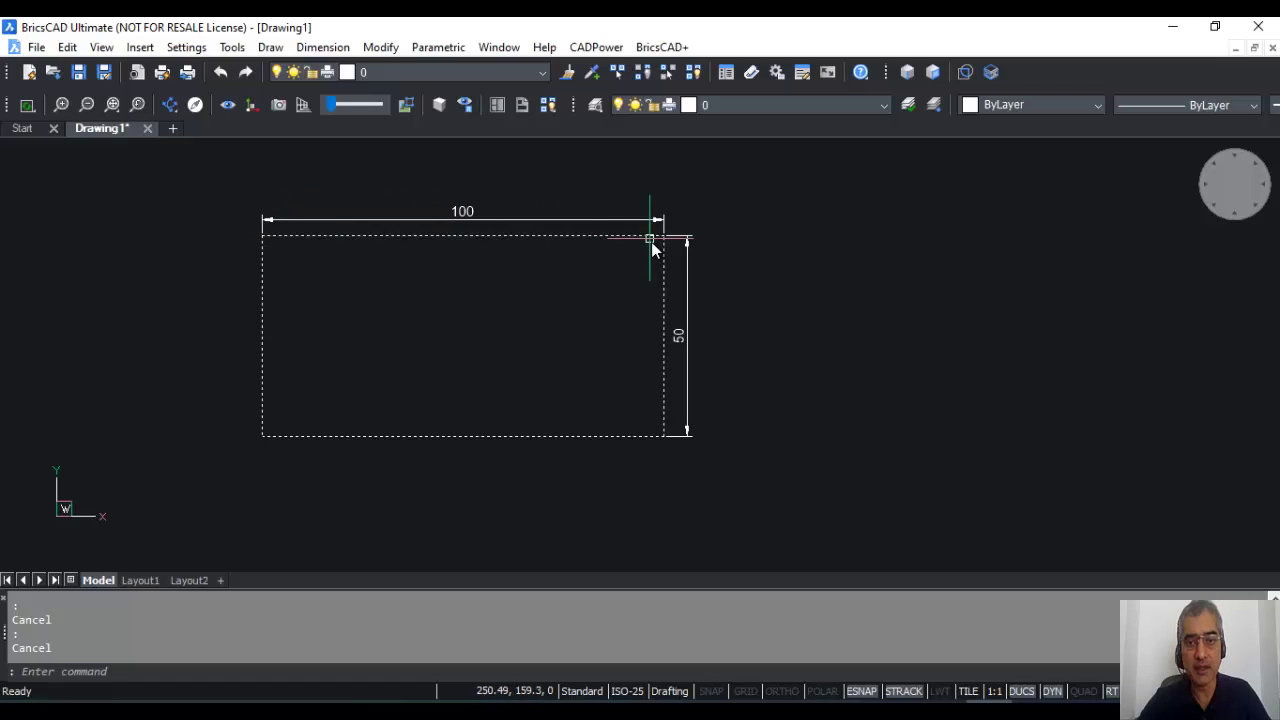
click(140, 580)
scroll(353, 350, down, 2)
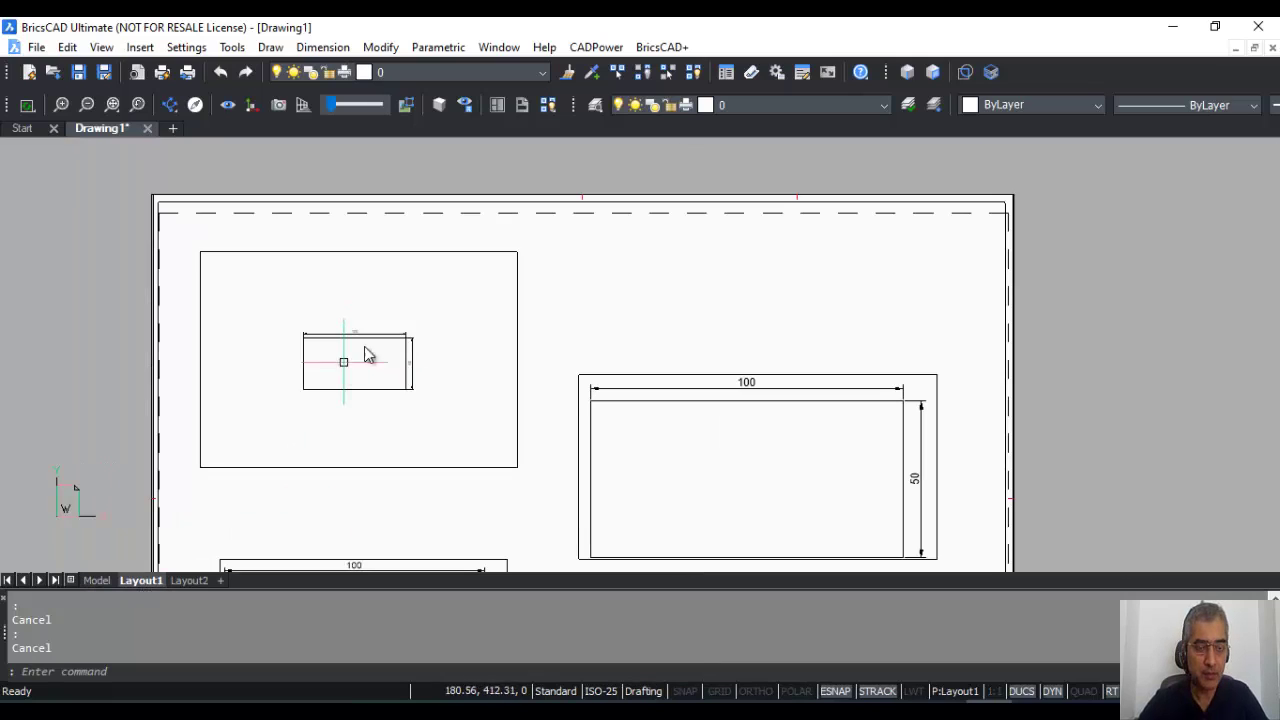
click(516, 284)
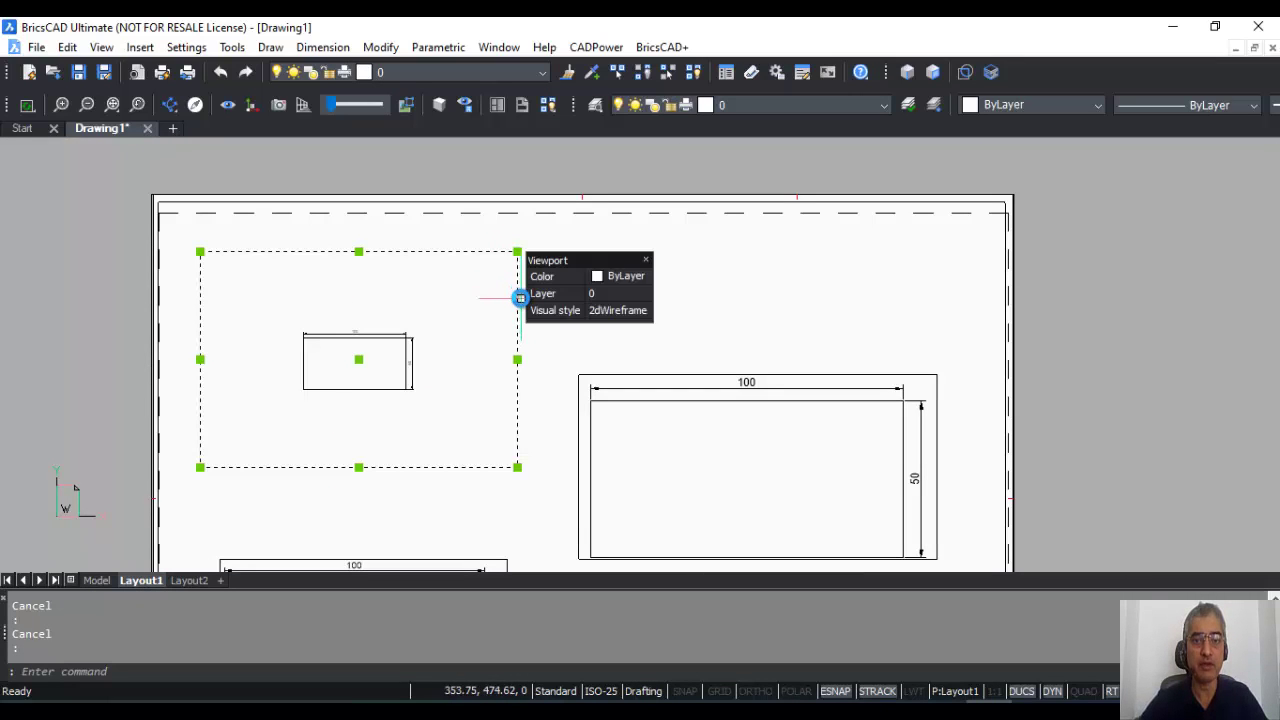
key(Escape)
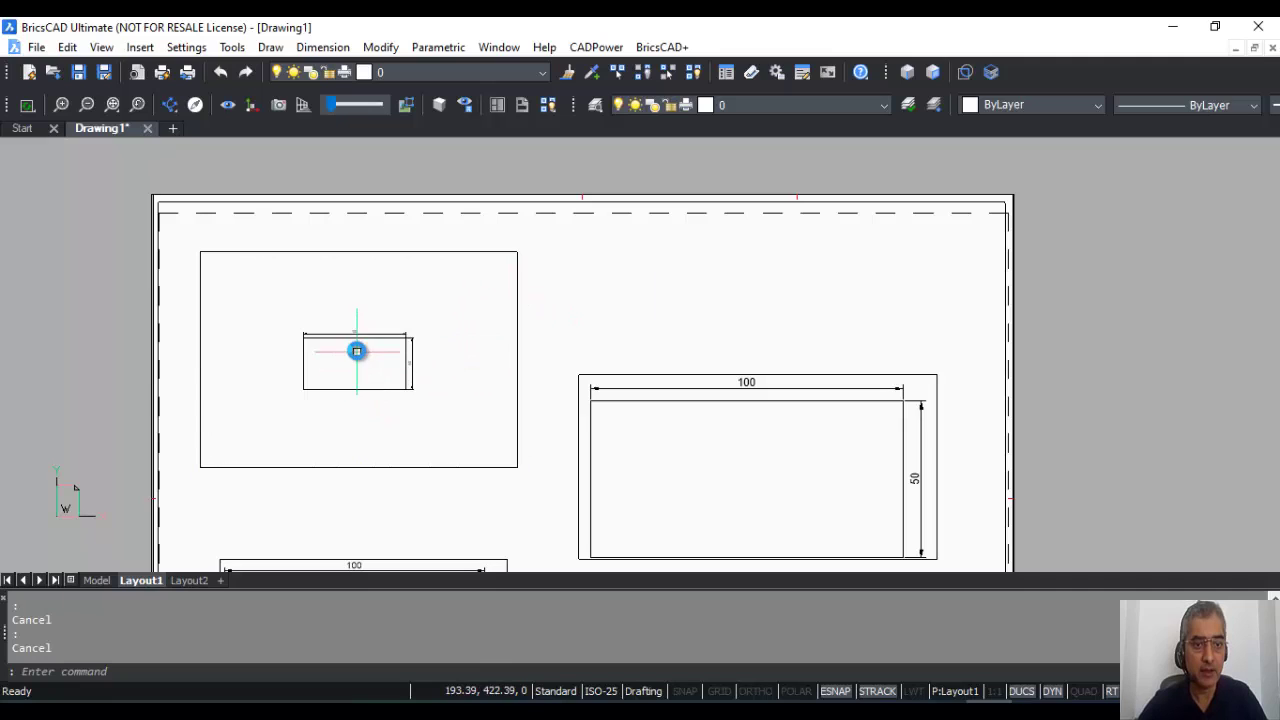
scroll(311, 343, up, 5)
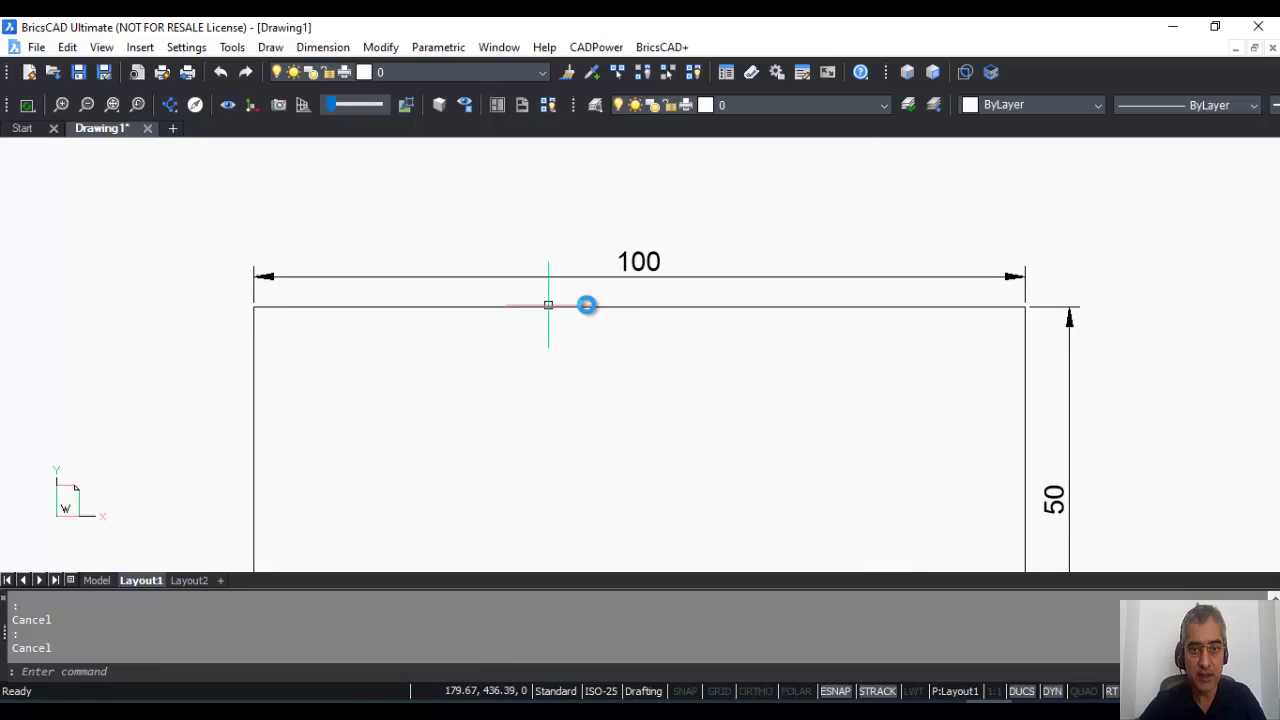
scroll(979, 319, down, 6)
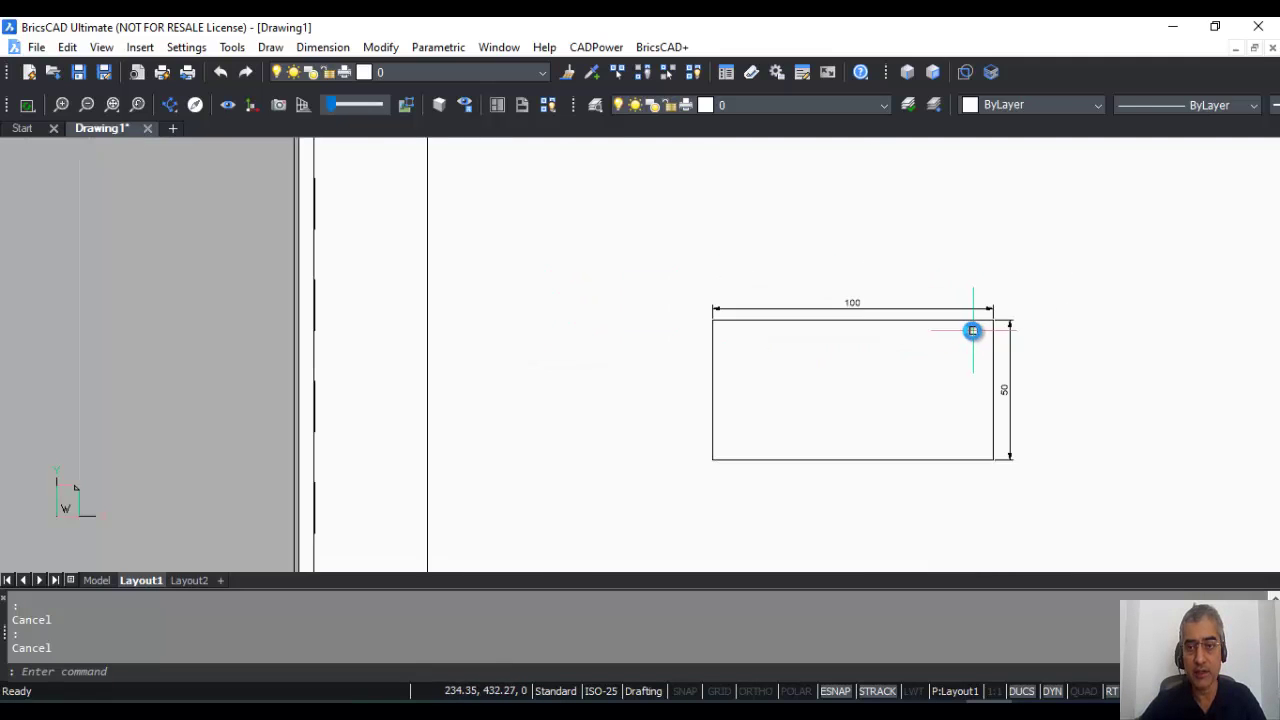
middle_drag(963, 340, 591, 349)
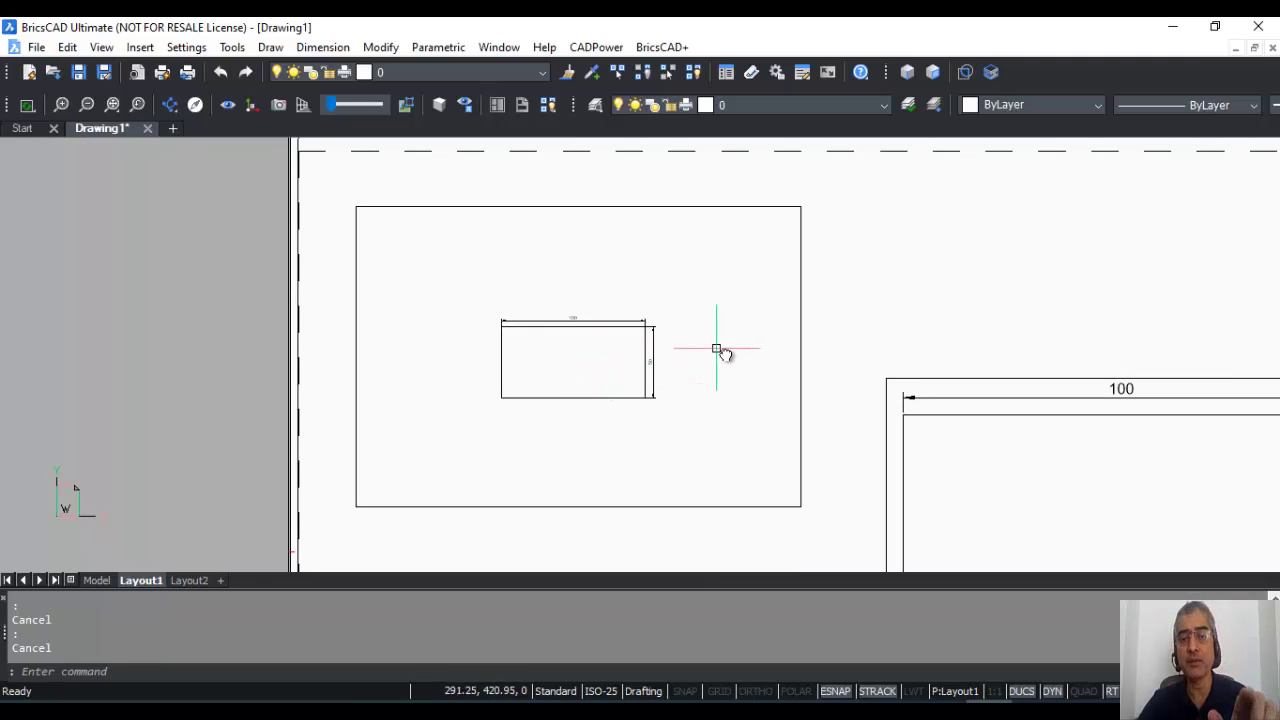
scroll(567, 342, down, 1)
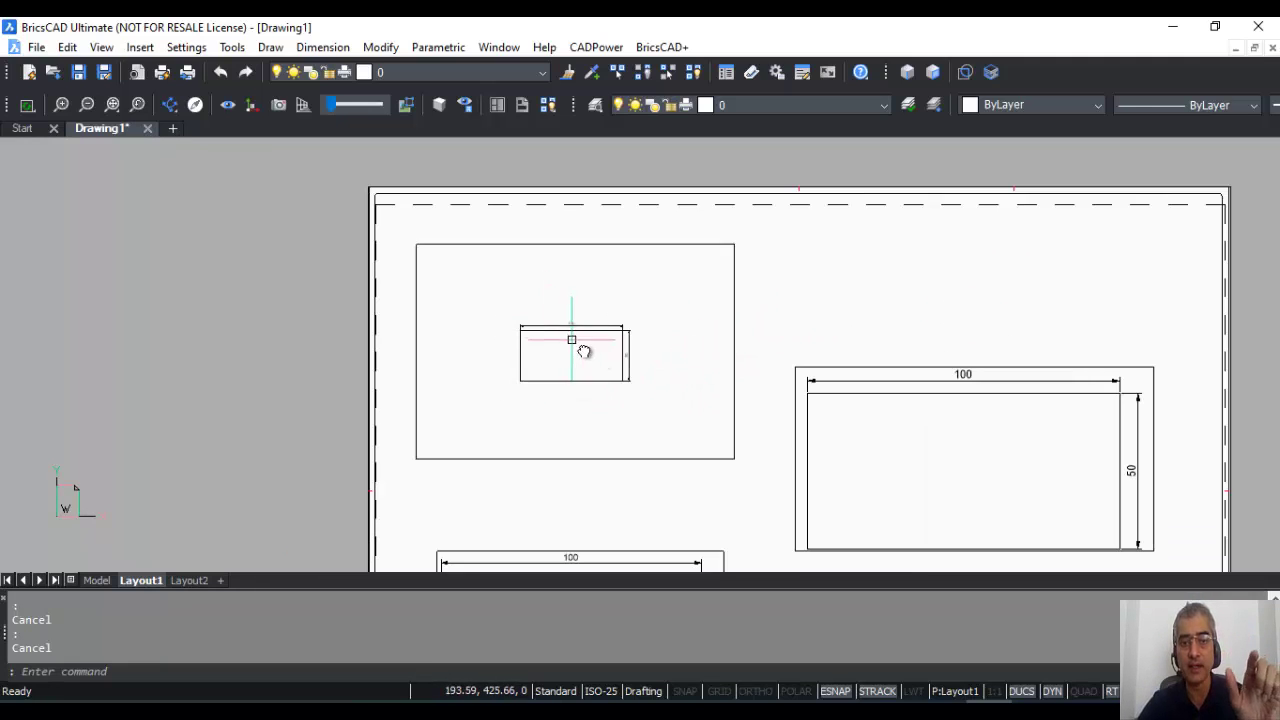
scroll(609, 349, down, 1)
mouse_move(609, 349)
middle_down()
mouse_move(491, 329)
mouse_move(410, 282)
middle_up()
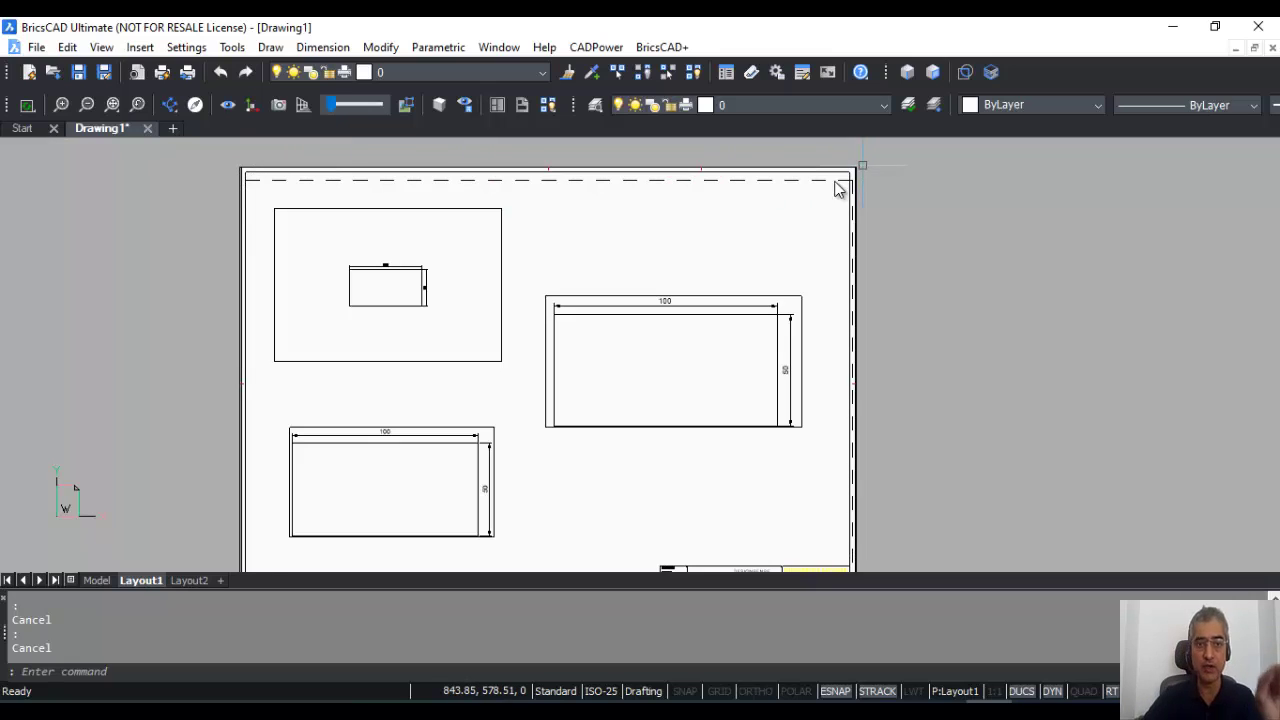
- Set the standard scale of the viewport in the sheet's right half to 1:2 in its properties and clear the selection
scroll(345, 306, up, 2)
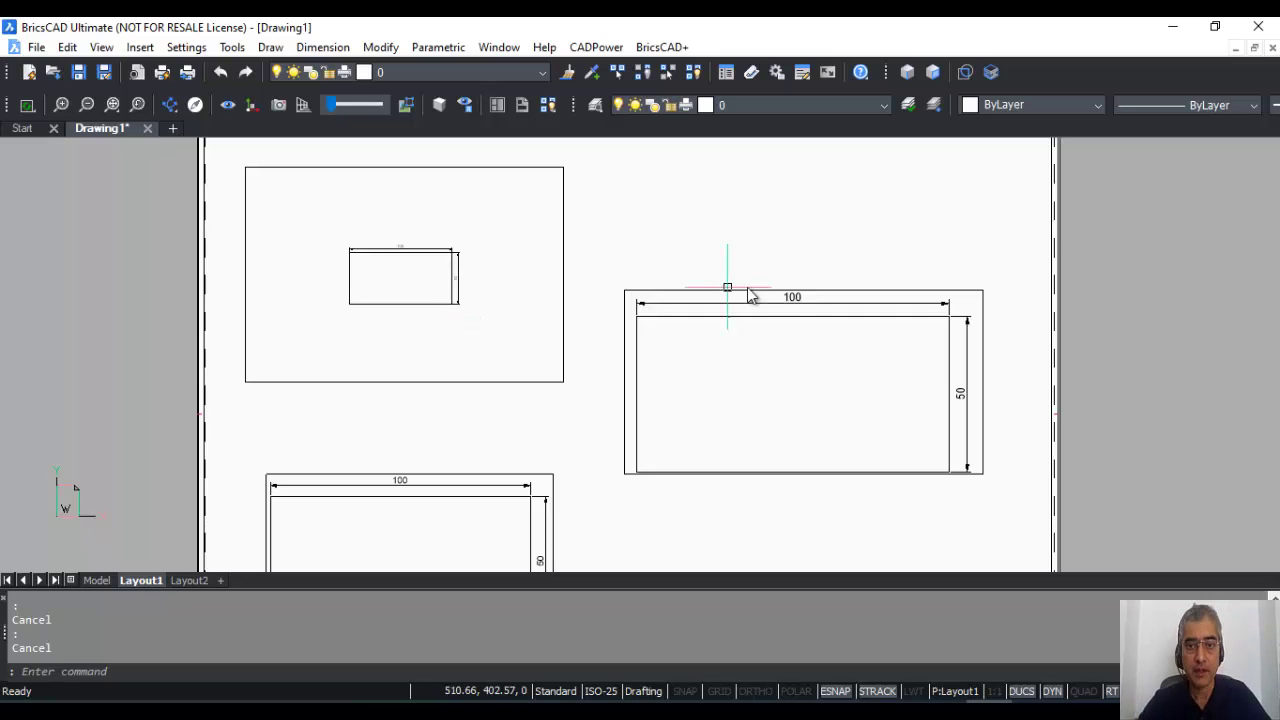
click(818, 291)
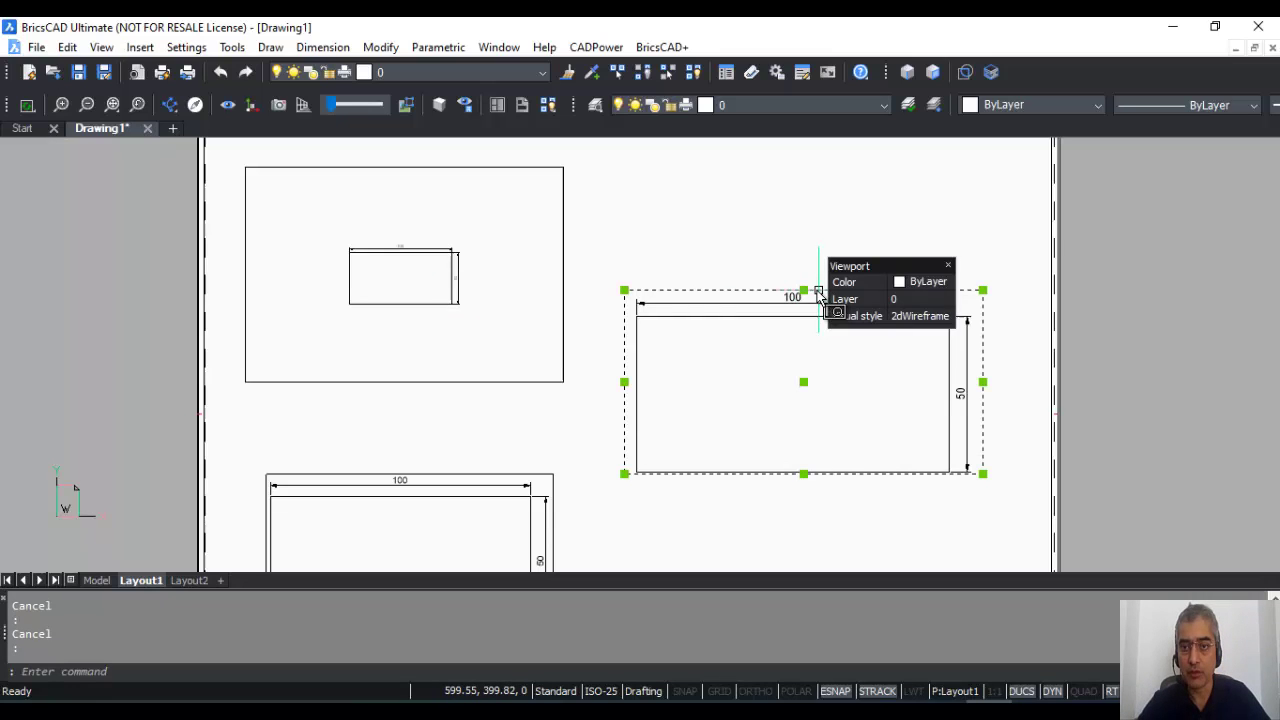
right_click(816, 291)
click(862, 687)
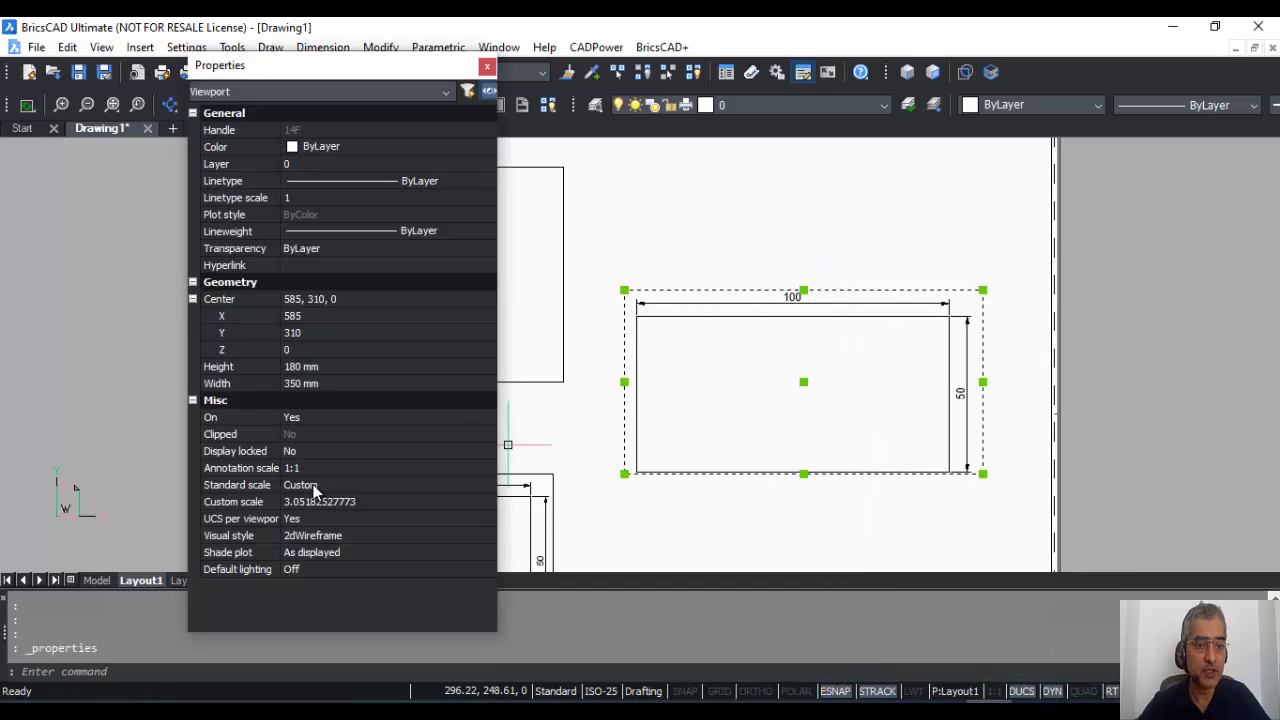
click(314, 488)
click(492, 486)
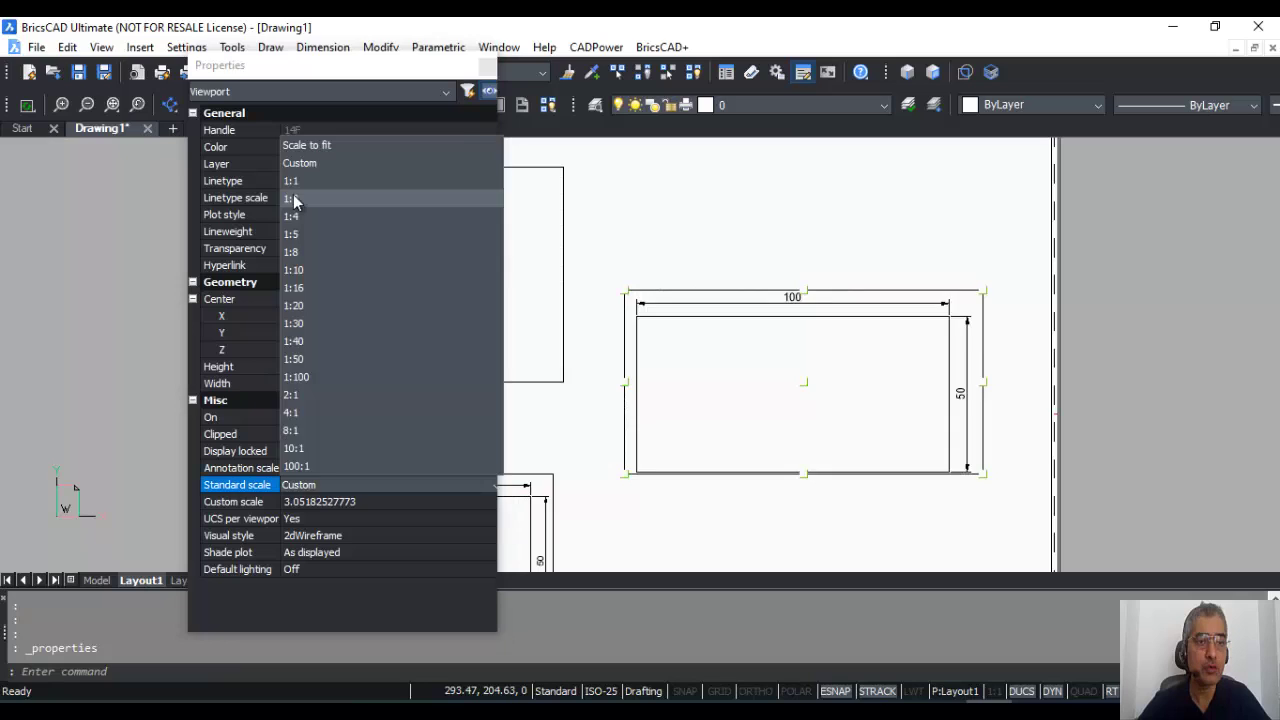
click(292, 199)
key(Escape)
key(Escape)
key(ctrl+1)
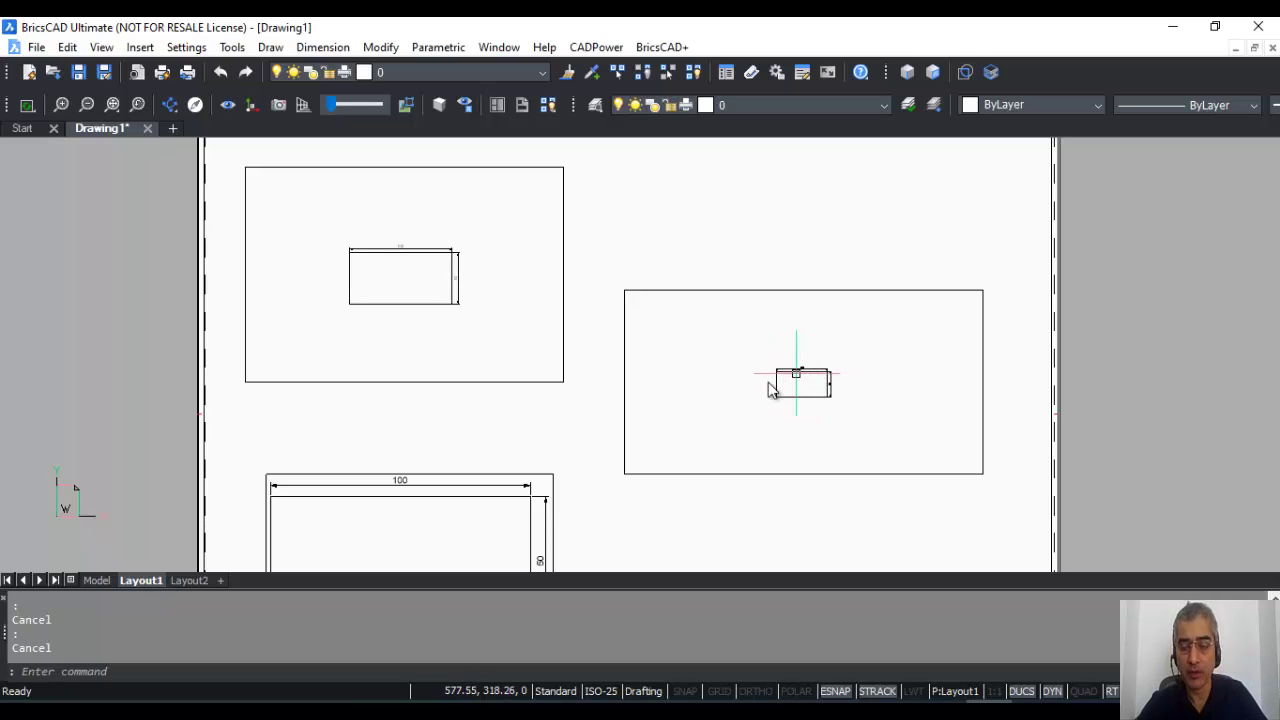
- Compare the rectangle in model space with its 1:2 view in the right-hand viewport of Layout1
click(97, 580)
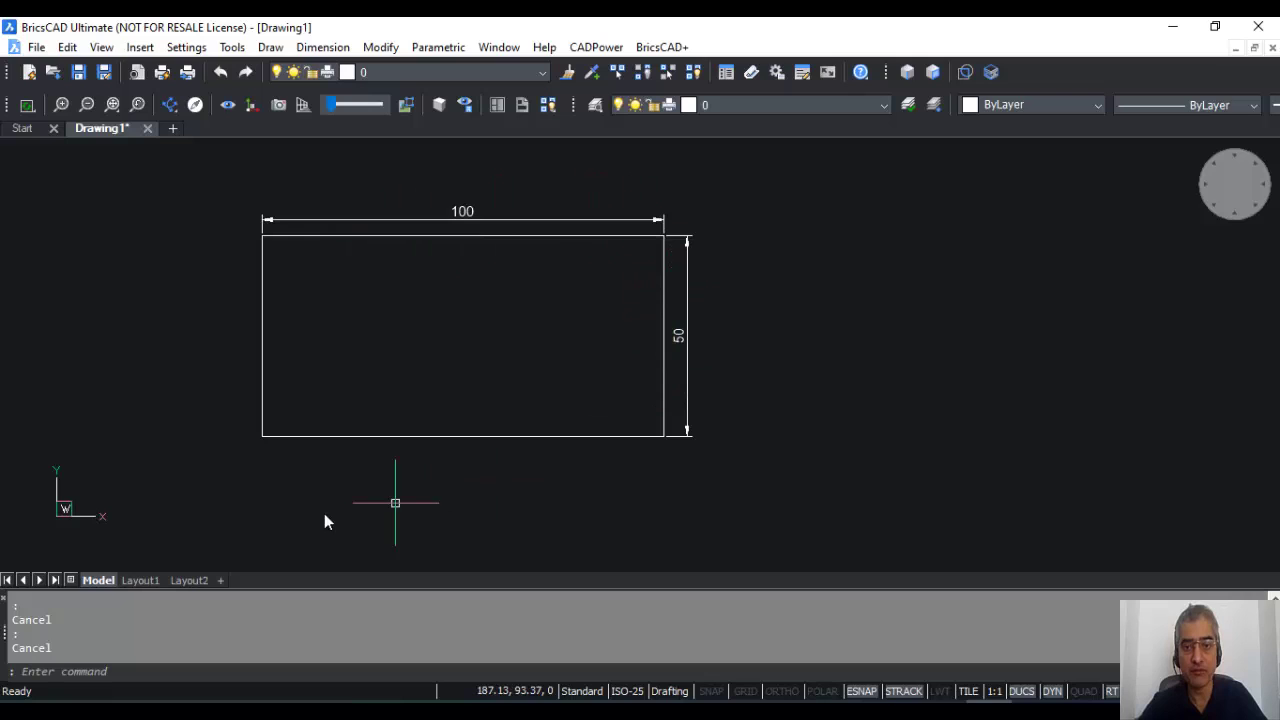
click(140, 580)
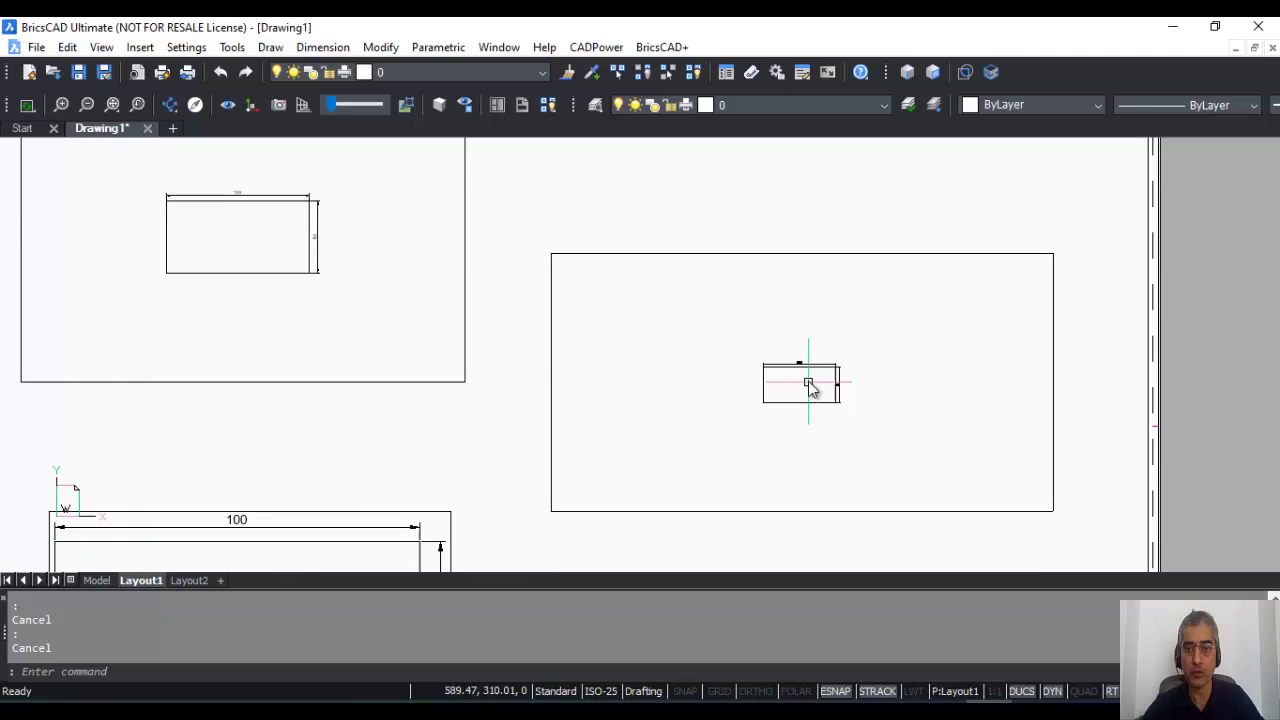
scroll(808, 381, down, 2)
middle_drag(803, 366, 778, 427)
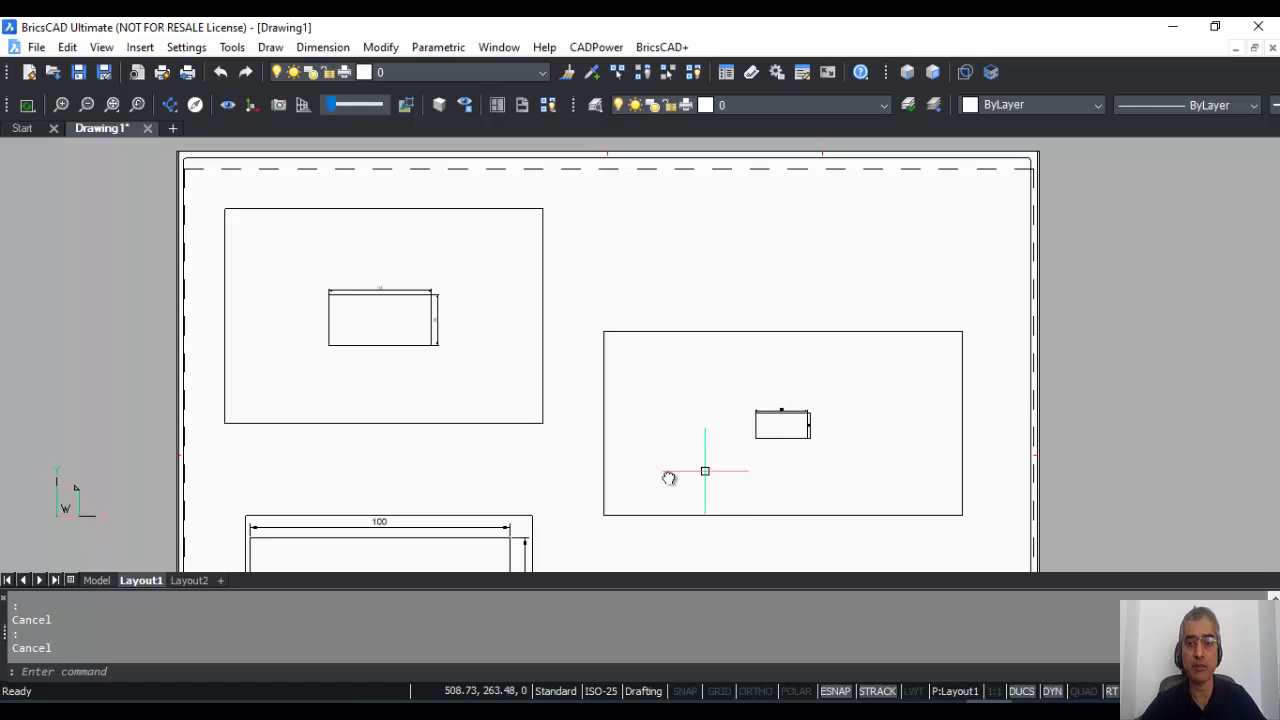
- Set the standard scale of the lower-left viewport to 2:1 in its properties and clear the selection
middle_drag(650, 450, 742, 305)
click(601, 372)
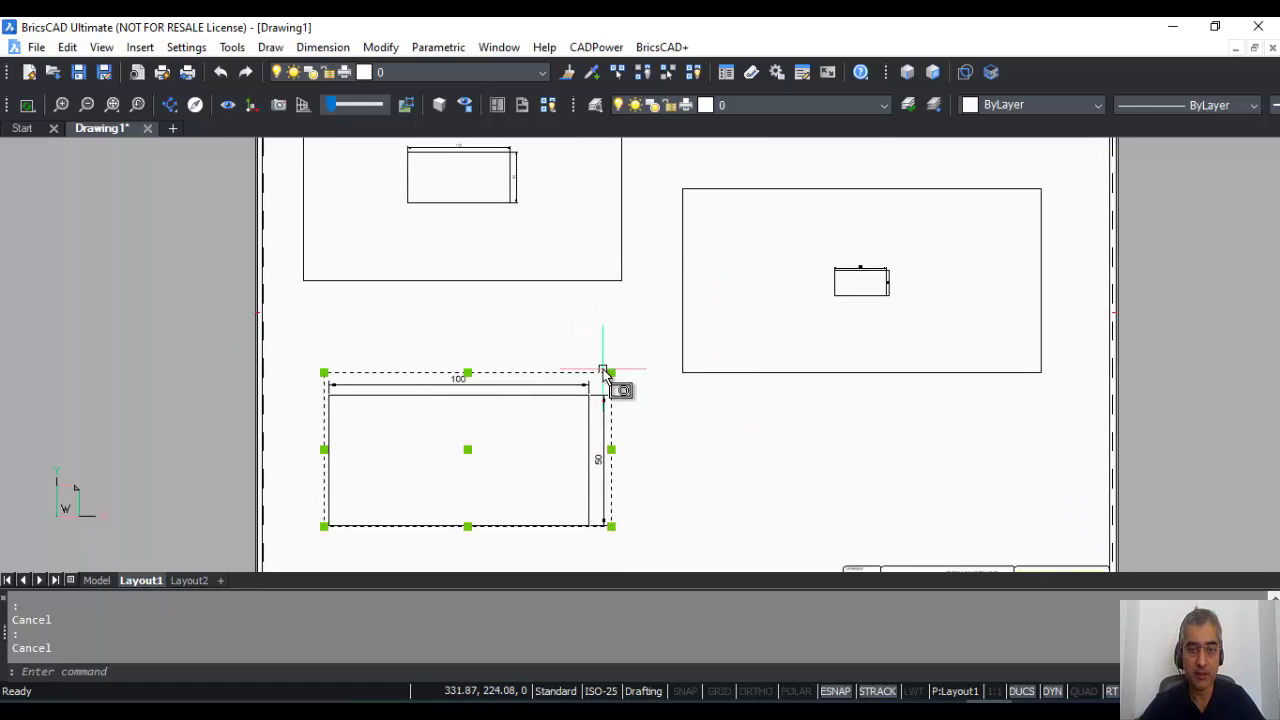
right_click(601, 378)
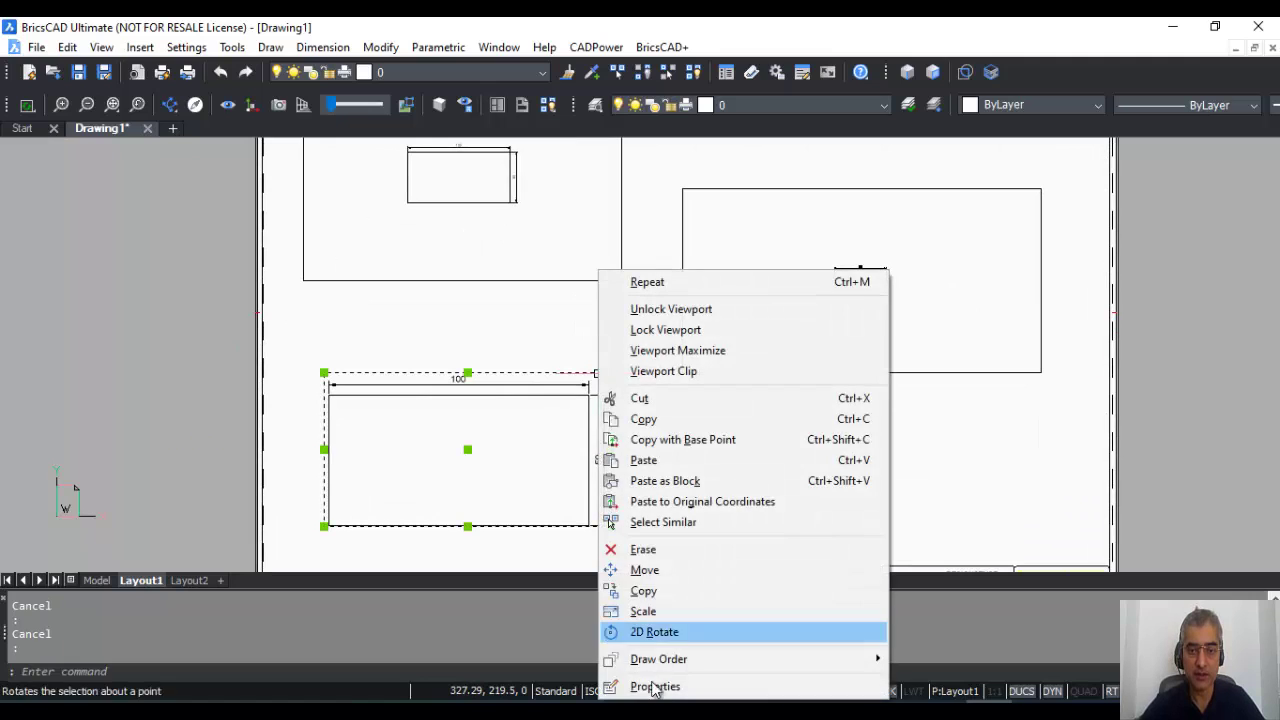
click(651, 686)
click(321, 485)
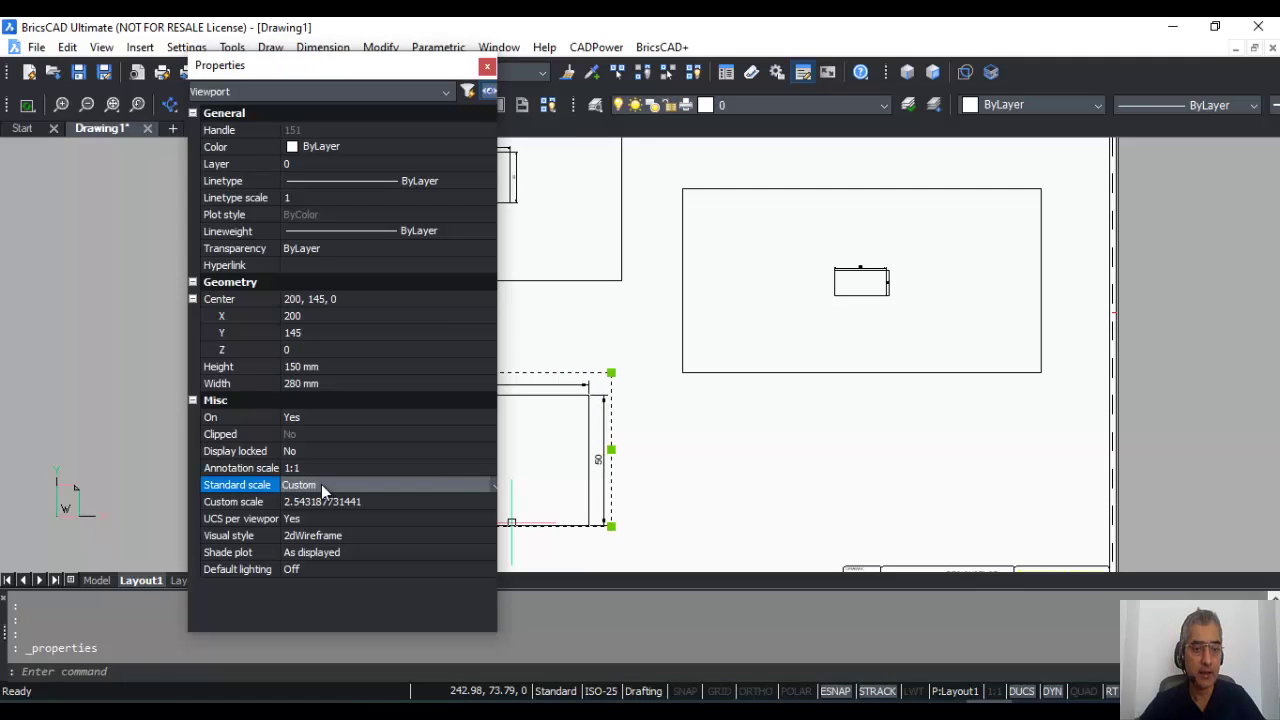
click(491, 484)
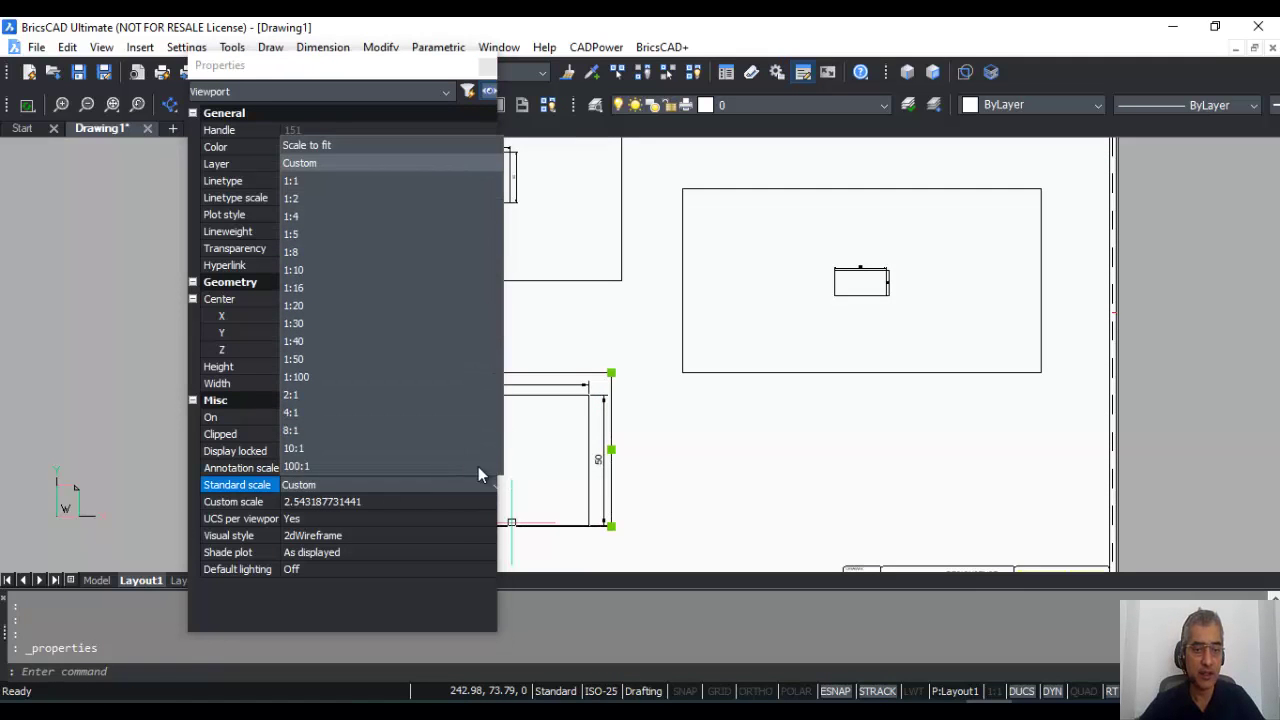
click(305, 395)
key(Escape)
key(Escape)
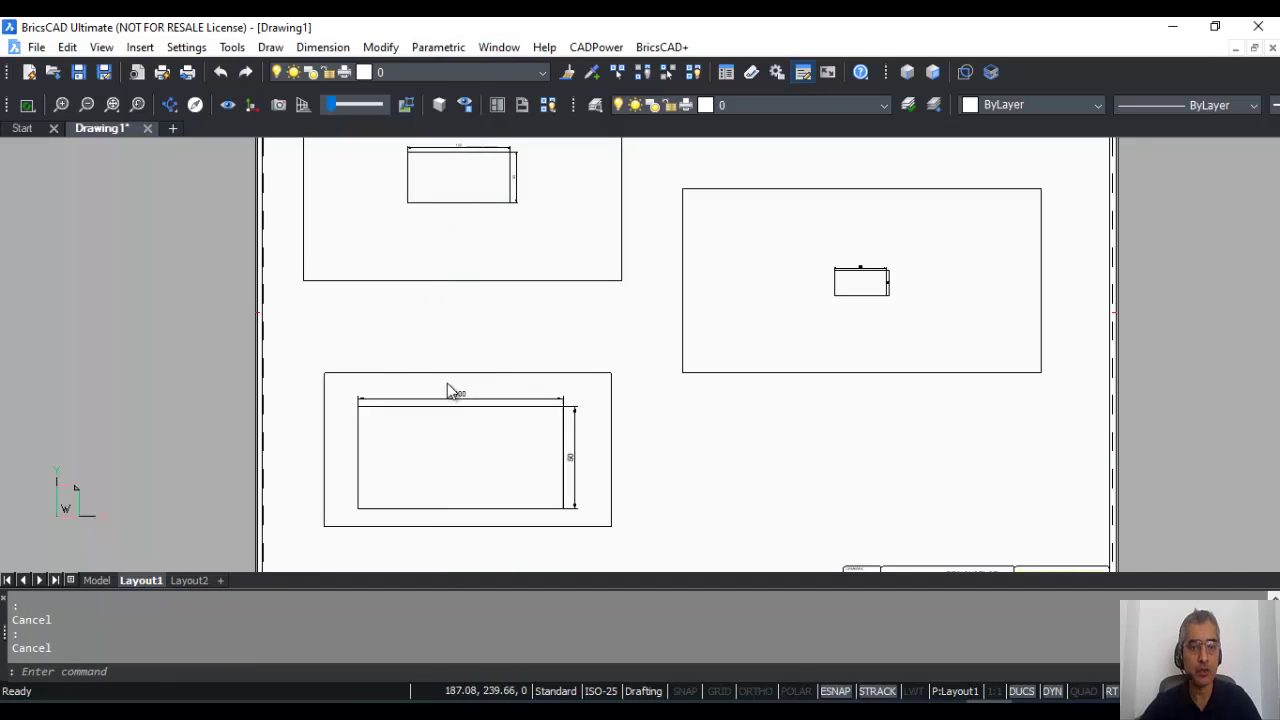
- Examine the lower-left viewport's rectangle and scale properties, and compare the layout's viewports with the rectangle in model space
scroll(417, 434, up, 2)
middle_drag(417, 434, 309, 421)
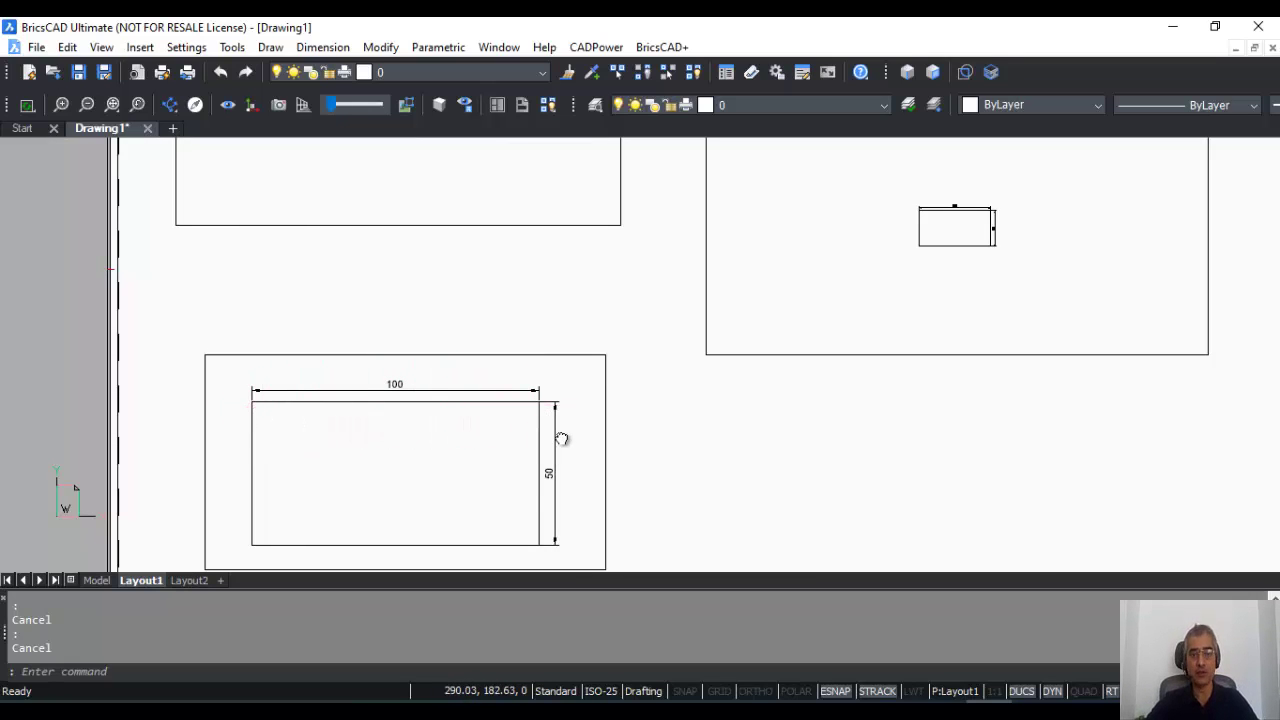
scroll(563, 437, down, 5)
mouse_move(502, 379)
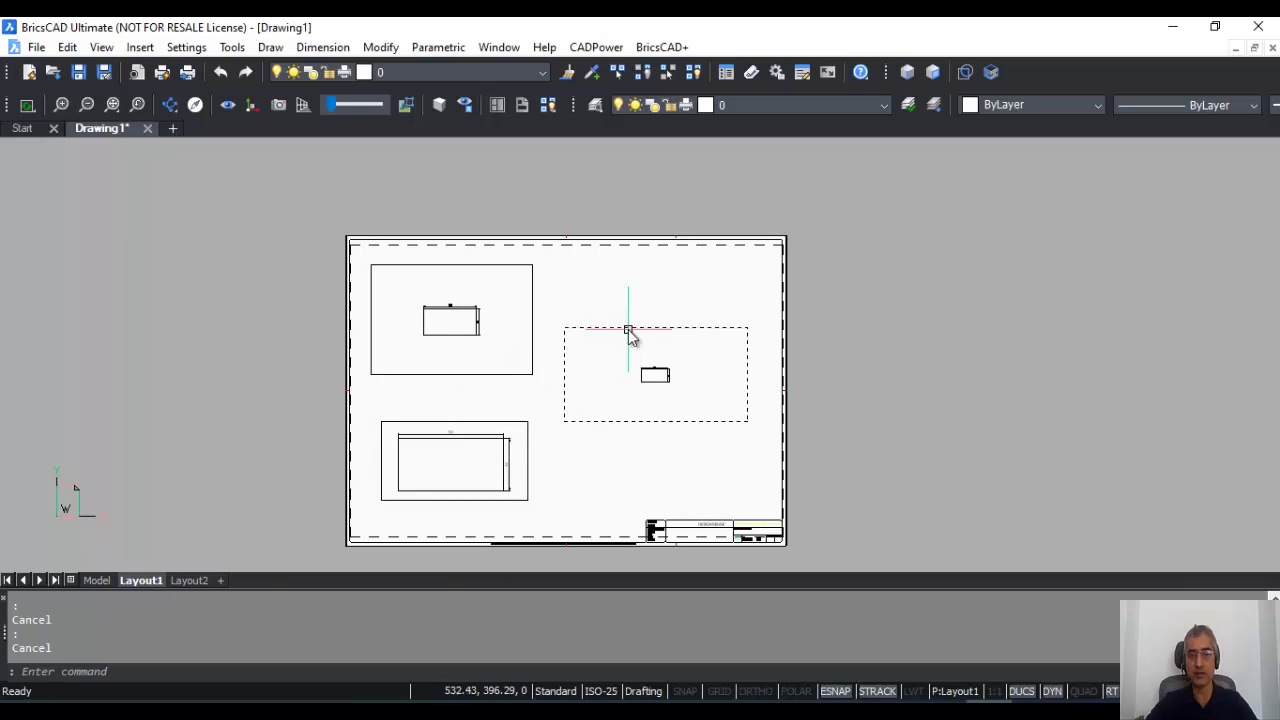
mouse_move(524, 428)
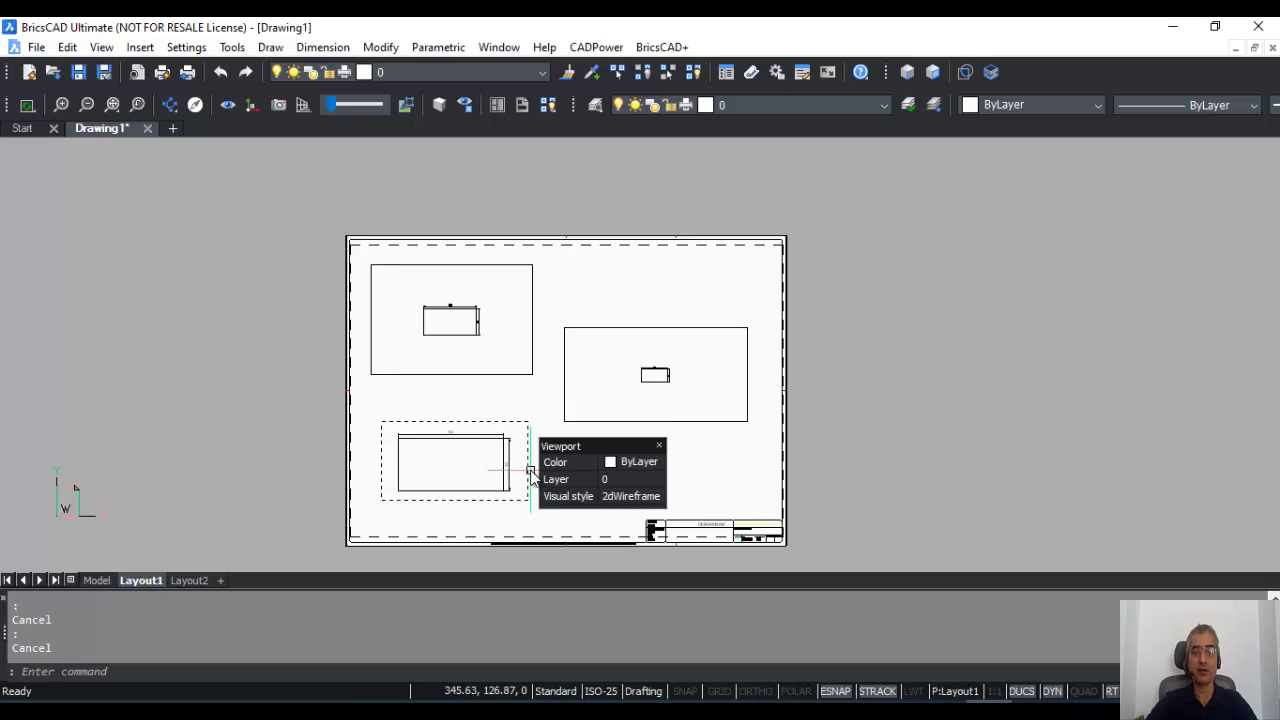
click(529, 465)
right_click(530, 468)
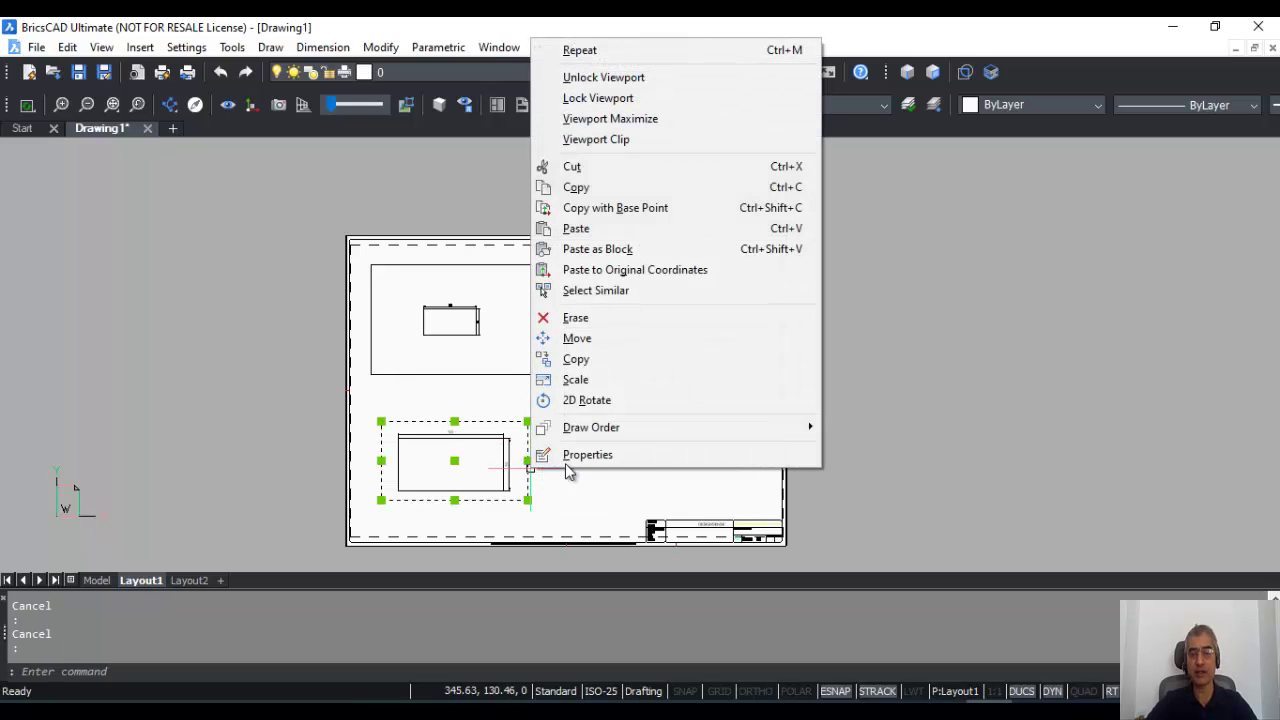
click(604, 456)
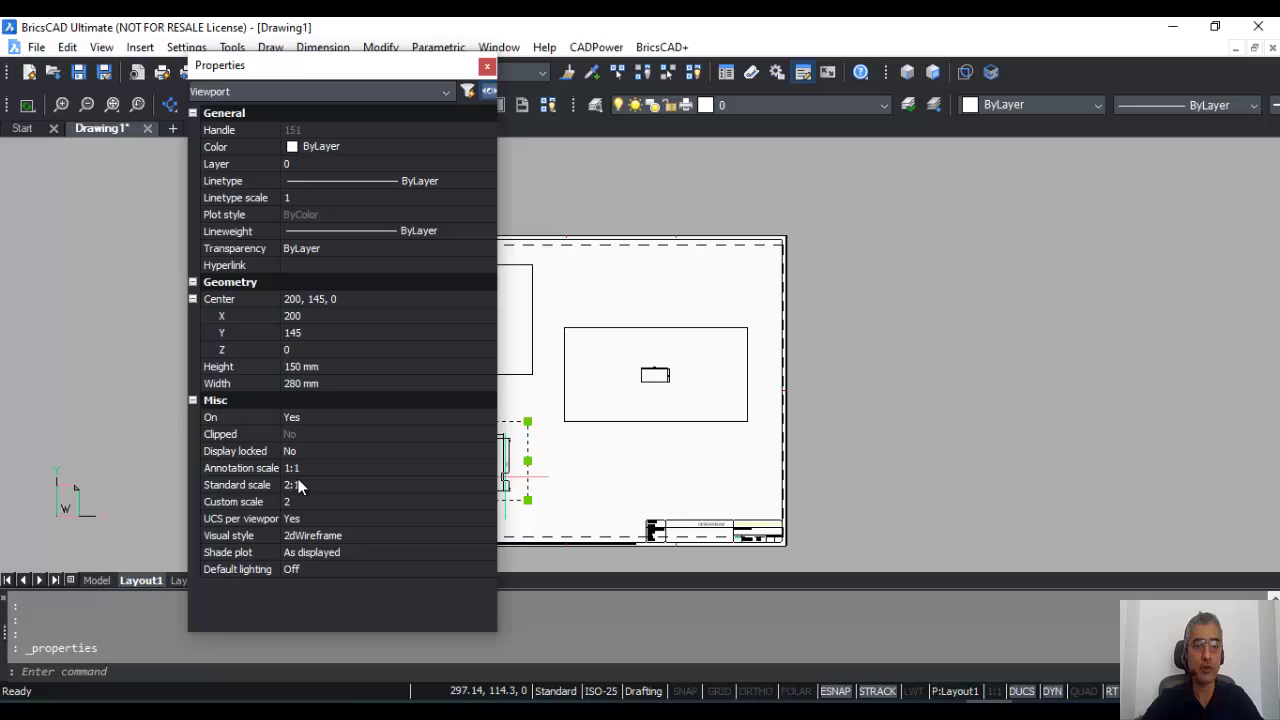
click(487, 66)
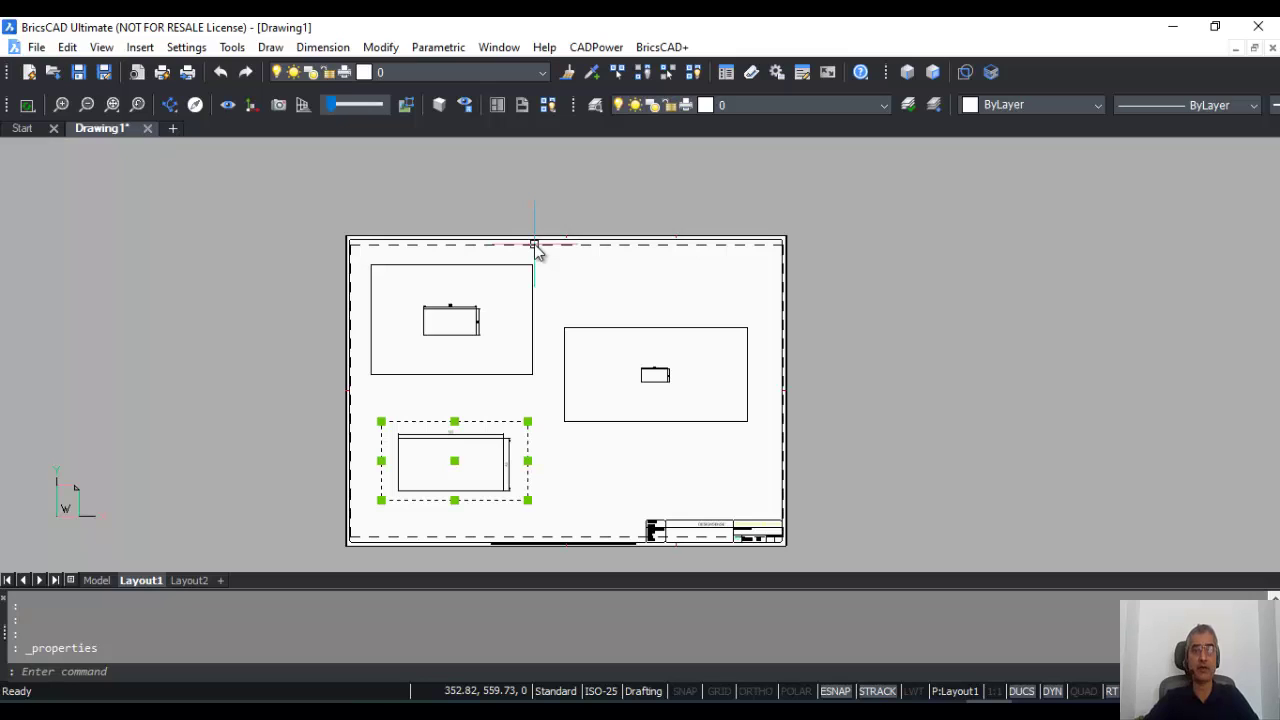
key(Escape)
click(97, 580)
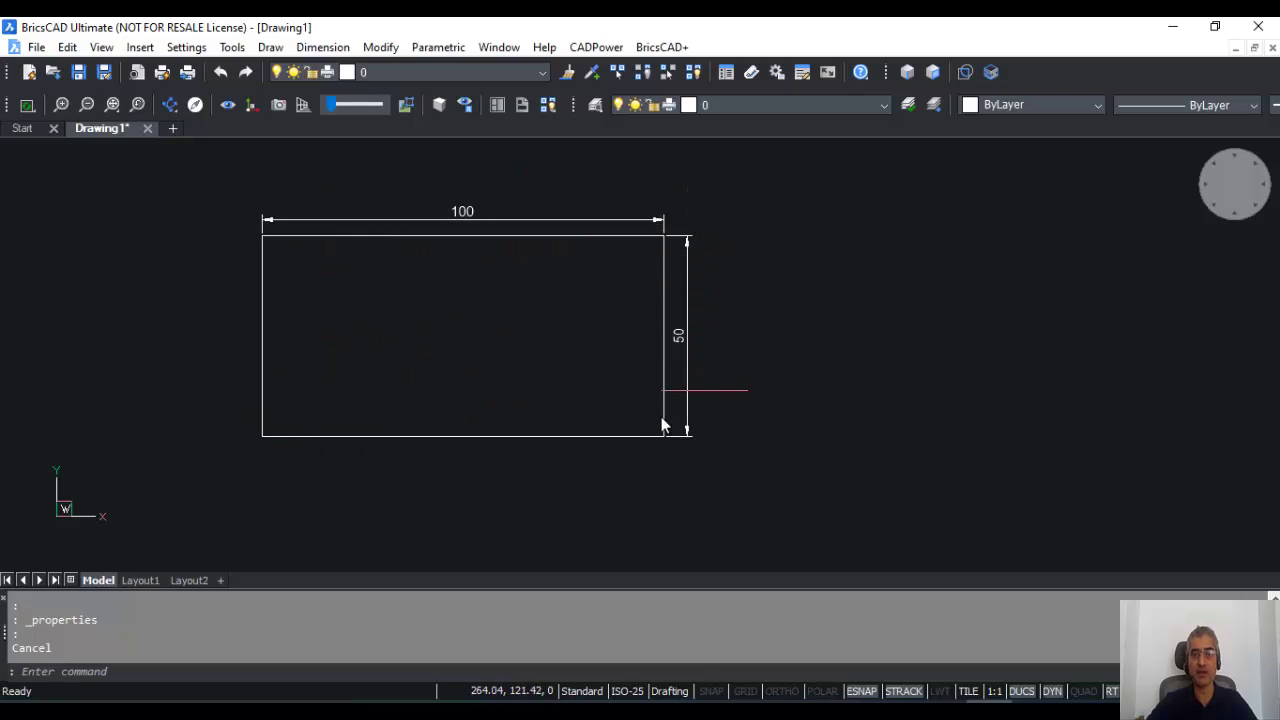
key(ctrl+Page_Down)
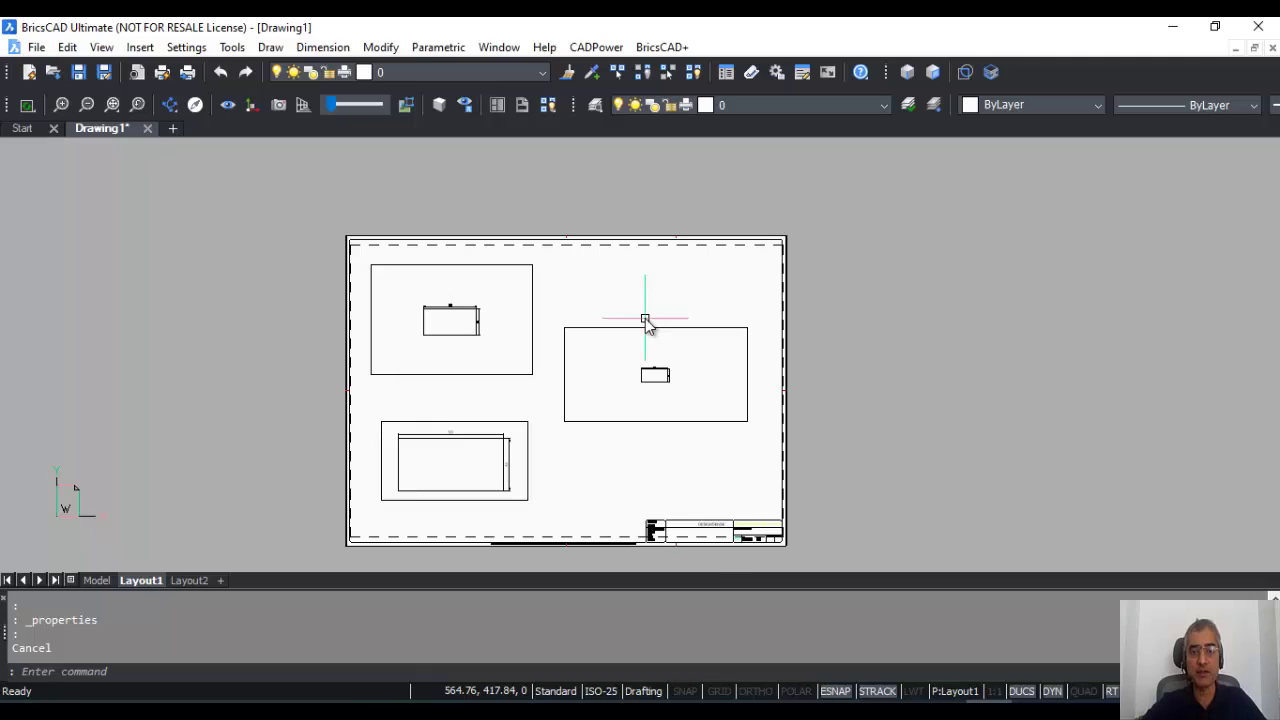